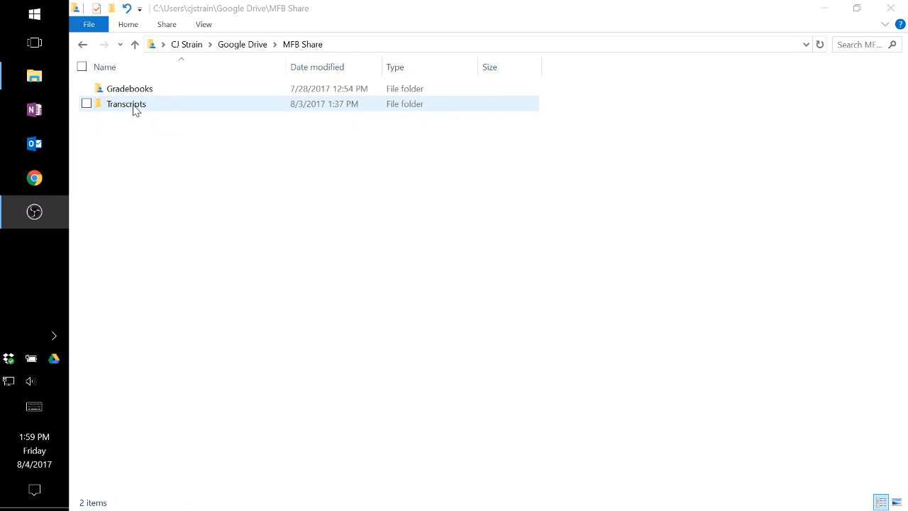
- Open the 00.Transcipt (Template) 20170726 workbook from the Transcripts folder and look over its transcript and worksheet pages
{"action": "double_click", "coordinate": [134, 108]}
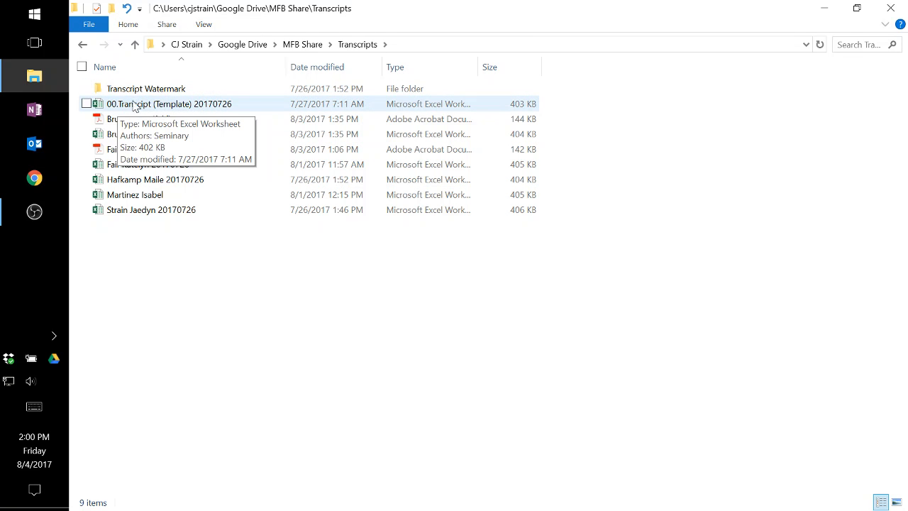
{"action": "double_click", "coordinate": [179, 105]}
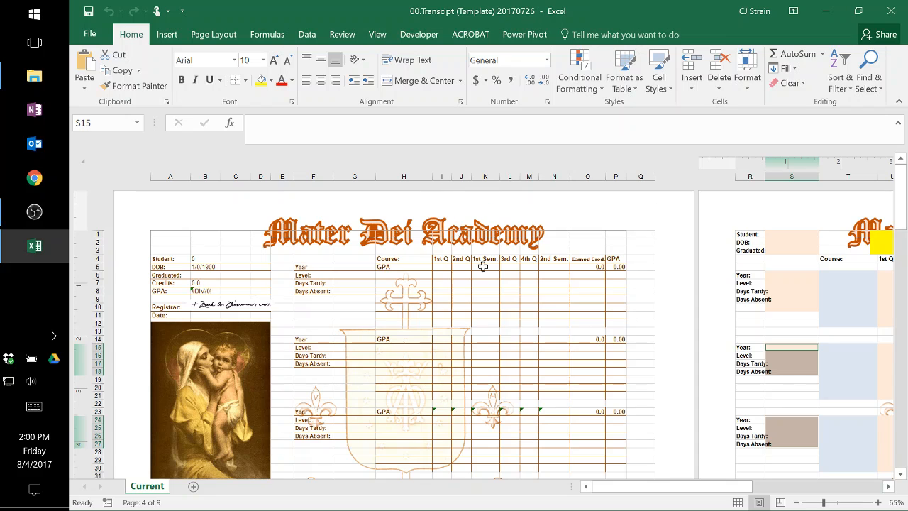
{"action": "scroll", "coordinate": [452, 295], "scroll_direction": "down", "scroll_amount": 2}
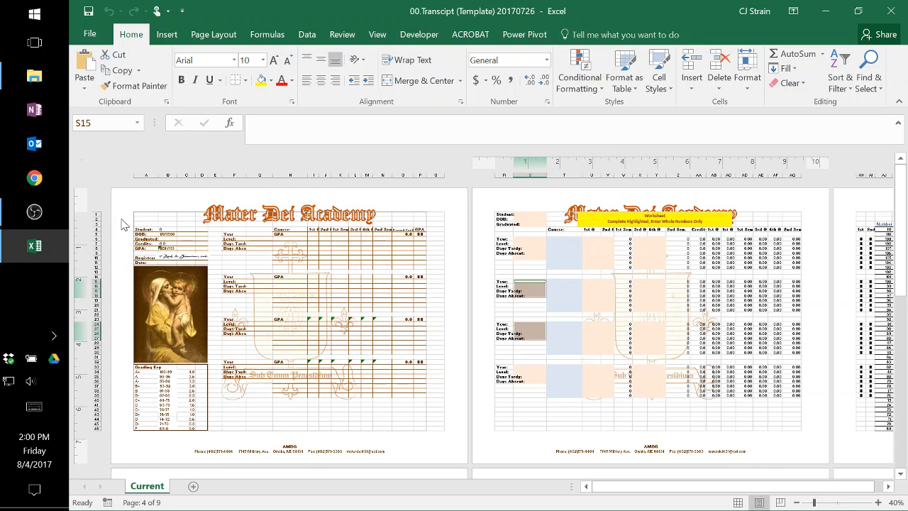
{"action": "scroll", "coordinate": [124, 227], "scroll_direction": "up", "scroll_amount": 2, "text": "ctrl"}
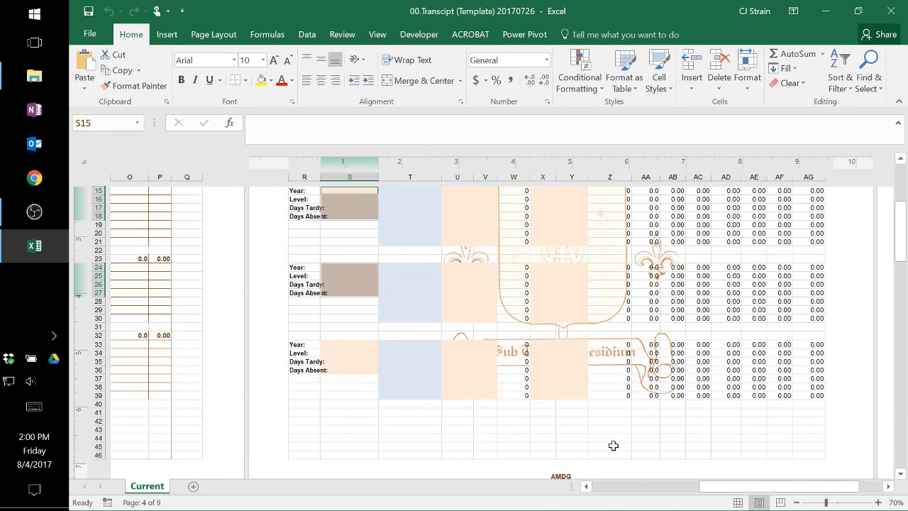
{"action": "left_click", "coordinate": [628, 486]}
{"action": "scroll", "coordinate": [465, 383], "scroll_direction": "up", "scroll_amount": 5}
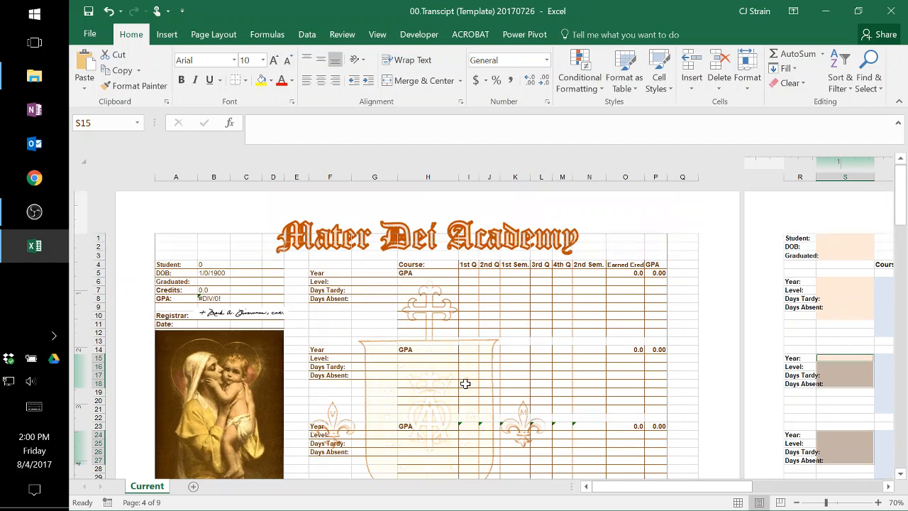
- Delete the picture from the center header section of the transcript page
{"action": "left_click", "coordinate": [440, 228]}
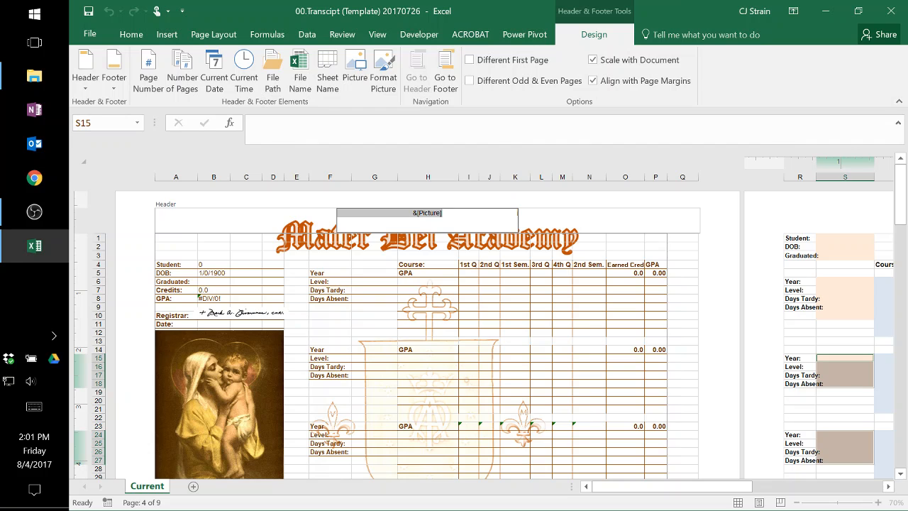
{"action": "key", "text": "Delete"}
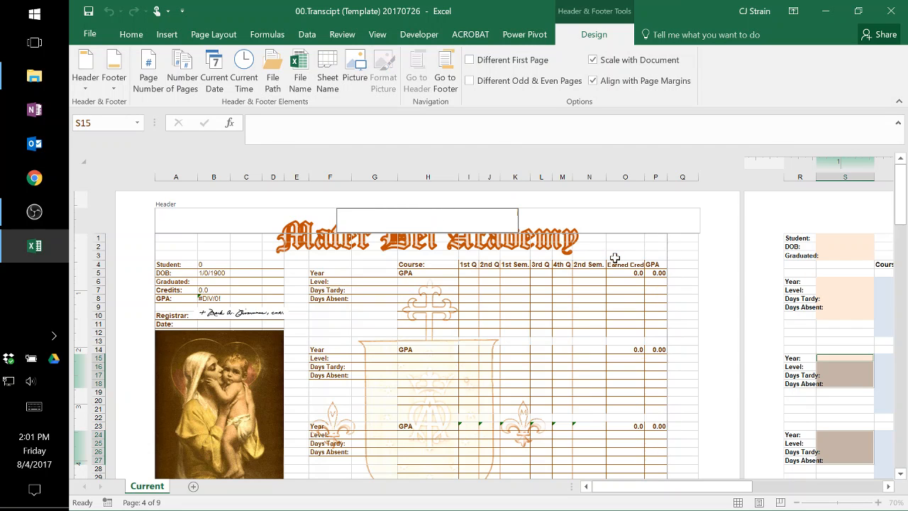
{"action": "left_click", "coordinate": [685, 263]}
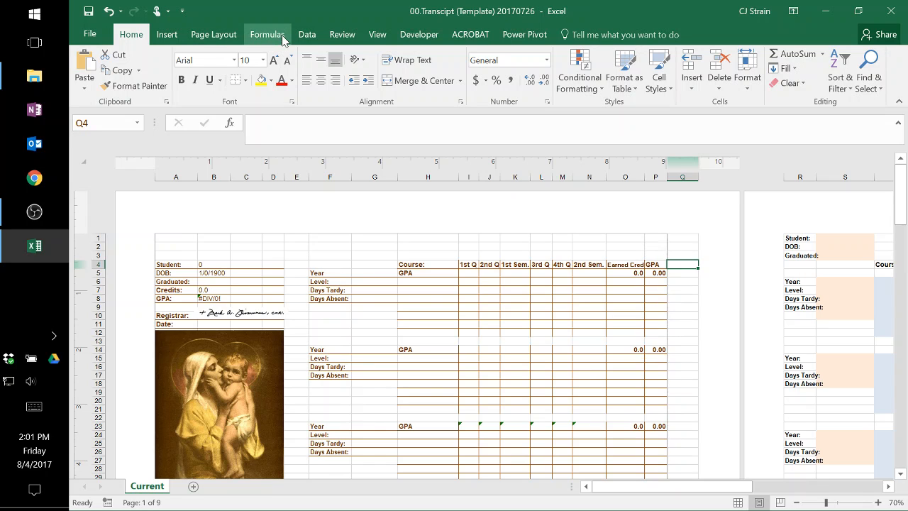
- Open the center header section for editing and locate the header tool for inserting a picture
{"action": "left_click", "coordinate": [167, 35]}
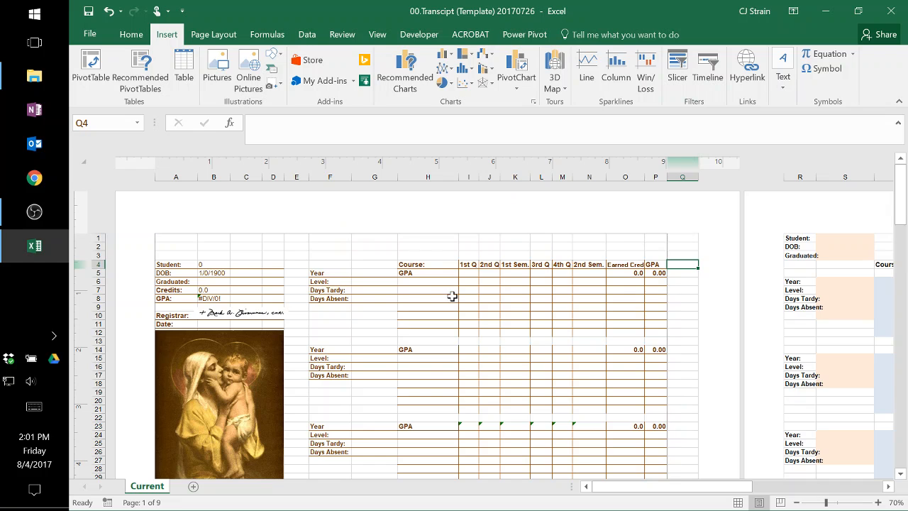
{"action": "left_click", "coordinate": [447, 247]}
{"action": "left_click", "coordinate": [430, 230]}
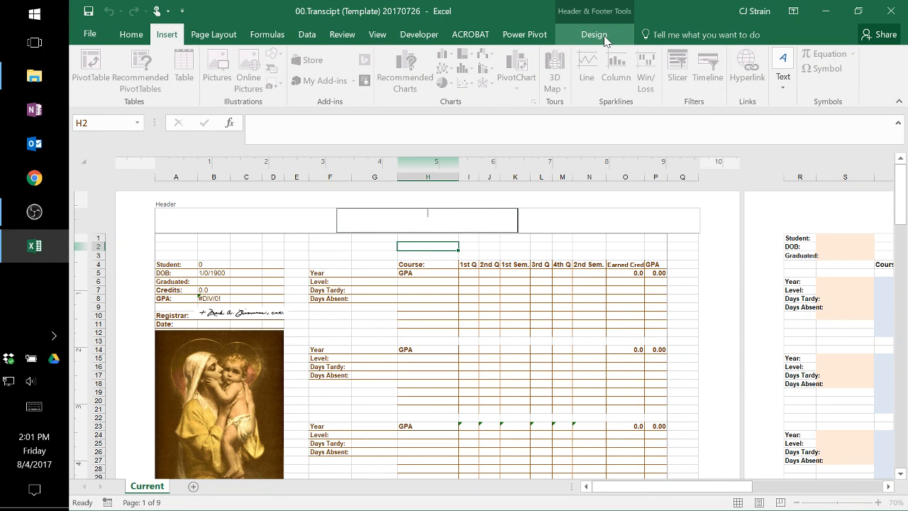
{"action": "left_click", "coordinate": [567, 255]}
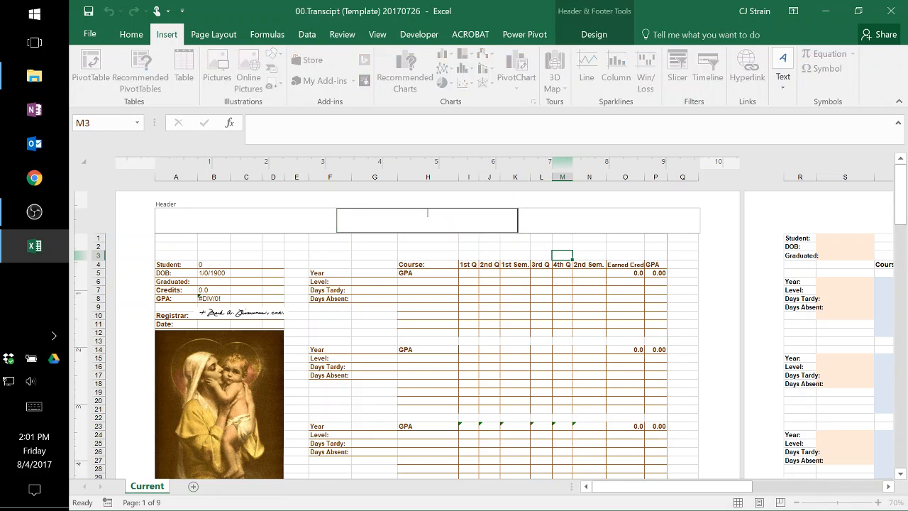
{"action": "left_click", "coordinate": [595, 35]}
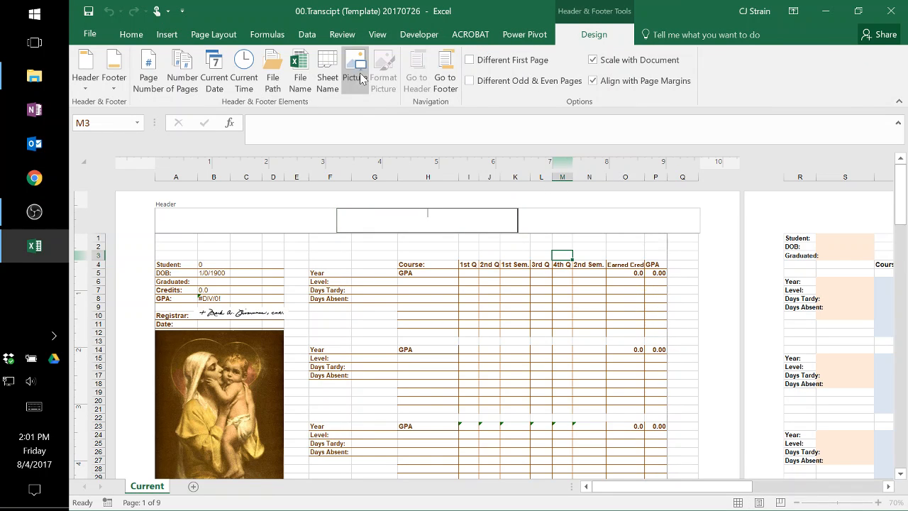
{"action": "left_click", "coordinate": [594, 256]}
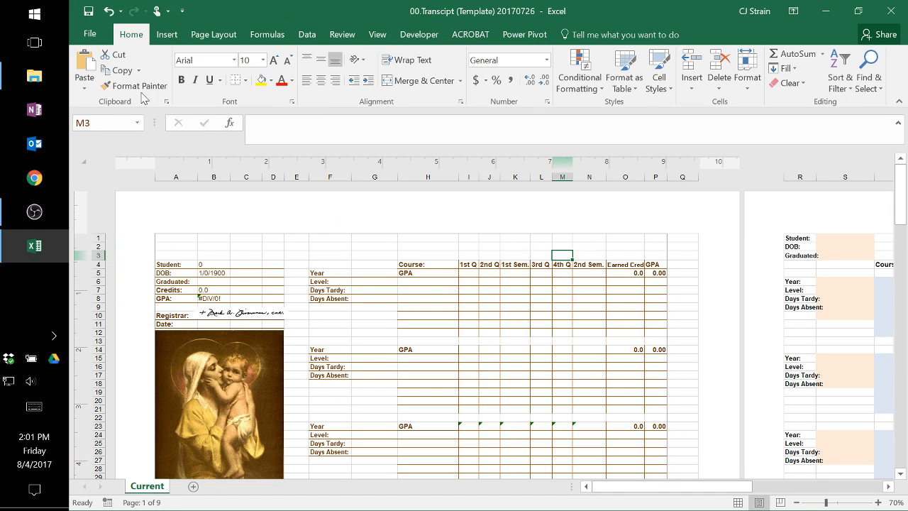
- Try to undo the header picture deletion
{"action": "left_click", "coordinate": [108, 16]}
{"action": "left_click", "coordinate": [108, 16]}
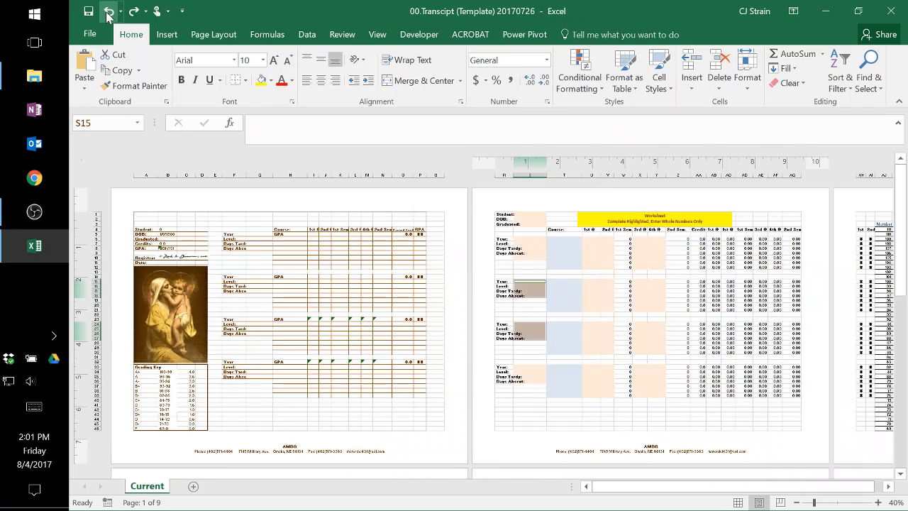
{"action": "left_click", "coordinate": [109, 16]}
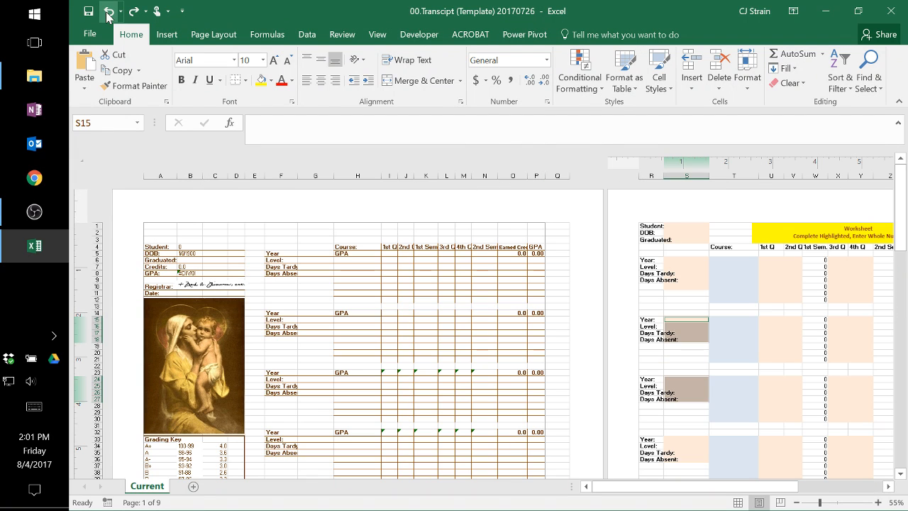
{"action": "left_click", "coordinate": [108, 16]}
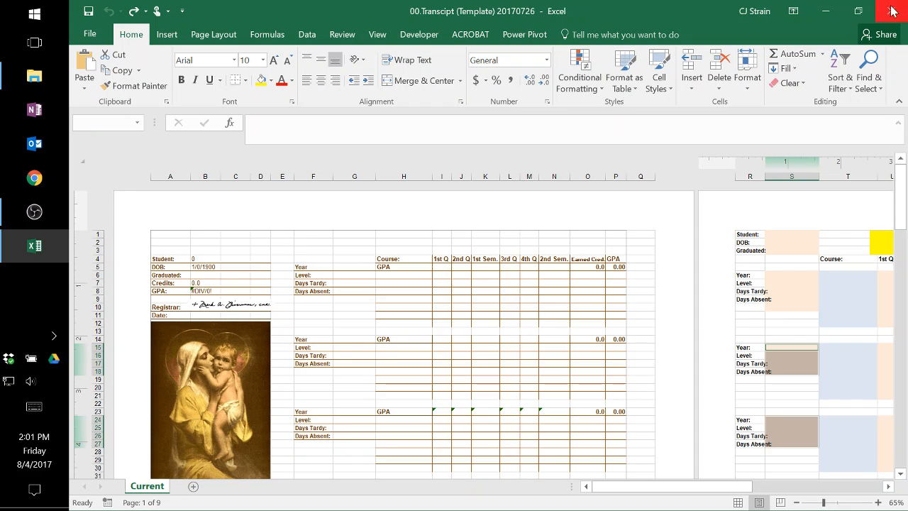
- Close the template without saving and reopen the 00.Transcipt (Template) 20170726 workbook
{"action": "left_click", "coordinate": [893, 9]}
{"action": "left_click", "coordinate": [486, 282]}
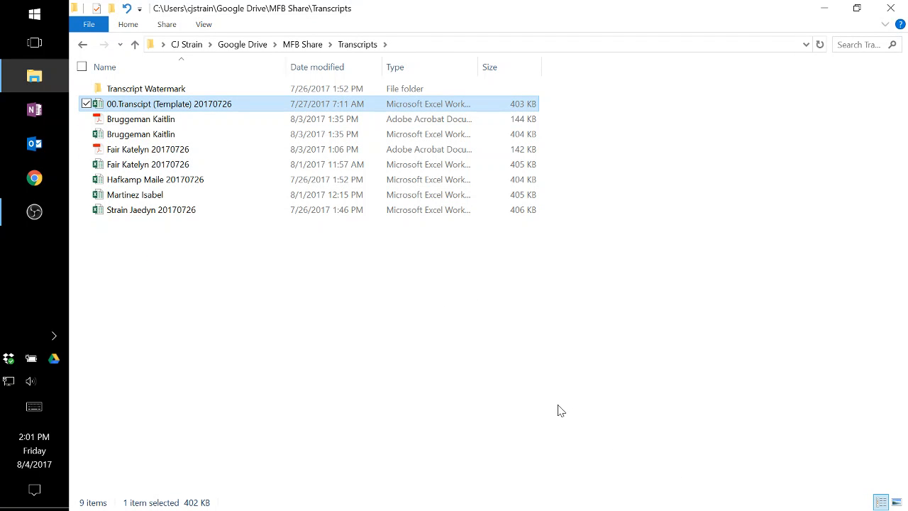
{"action": "double_click", "coordinate": [195, 103]}
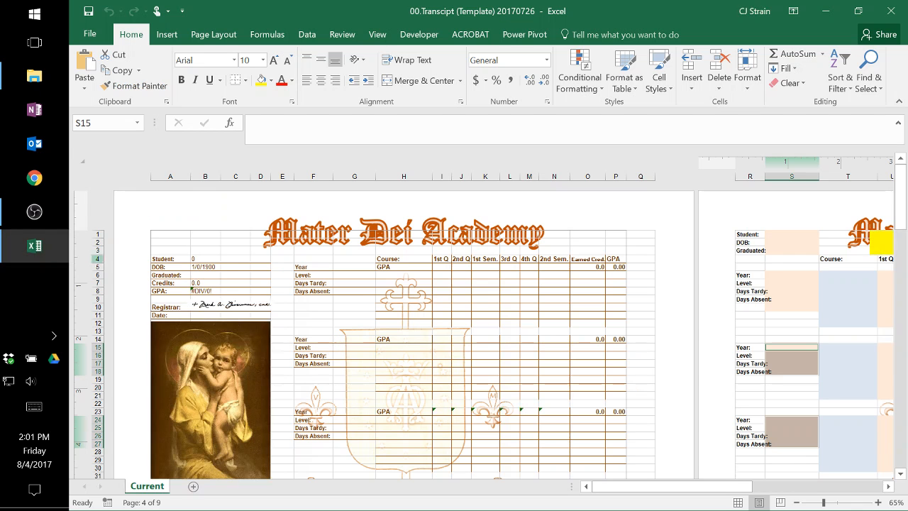
- Examine the student name formula in B4 and the contact text in the page footer
{"action": "left_click_drag", "start_coordinate": [0, 103], "coordinate": [0, 48]}
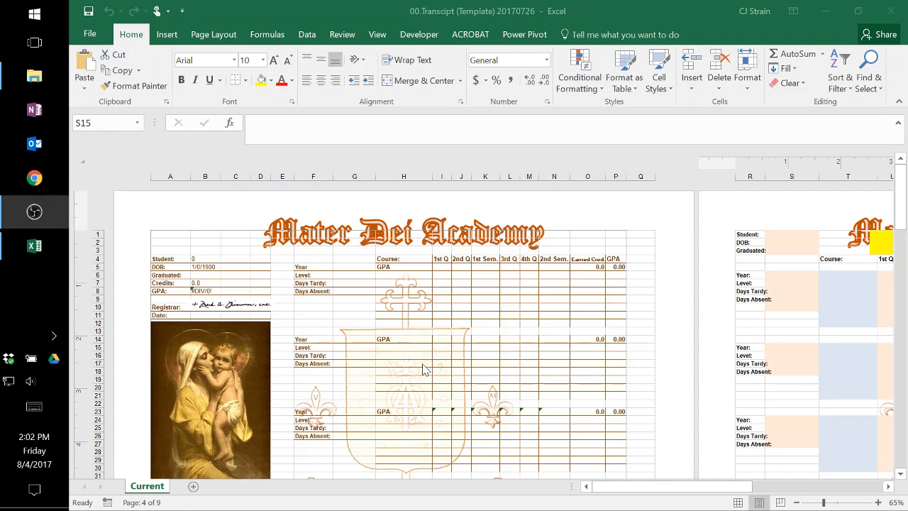
{"action": "left_click", "coordinate": [198, 258]}
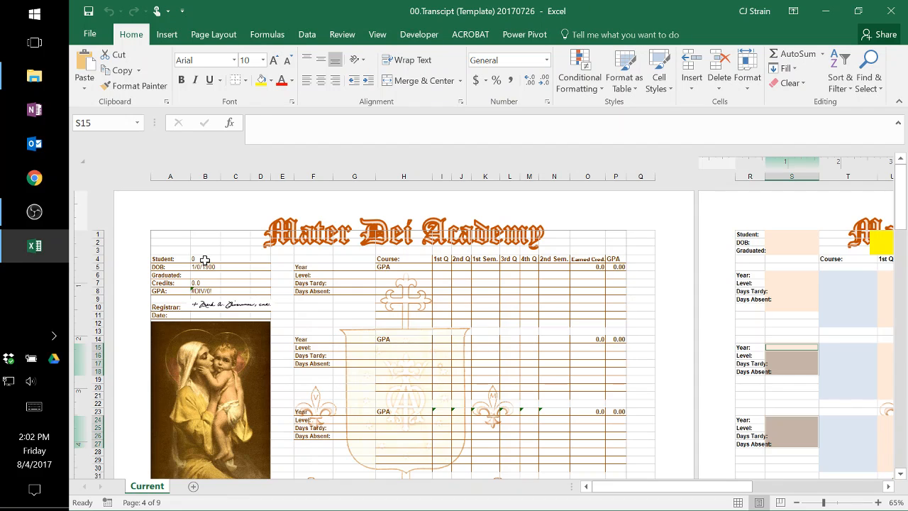
{"action": "left_click", "coordinate": [206, 259]}
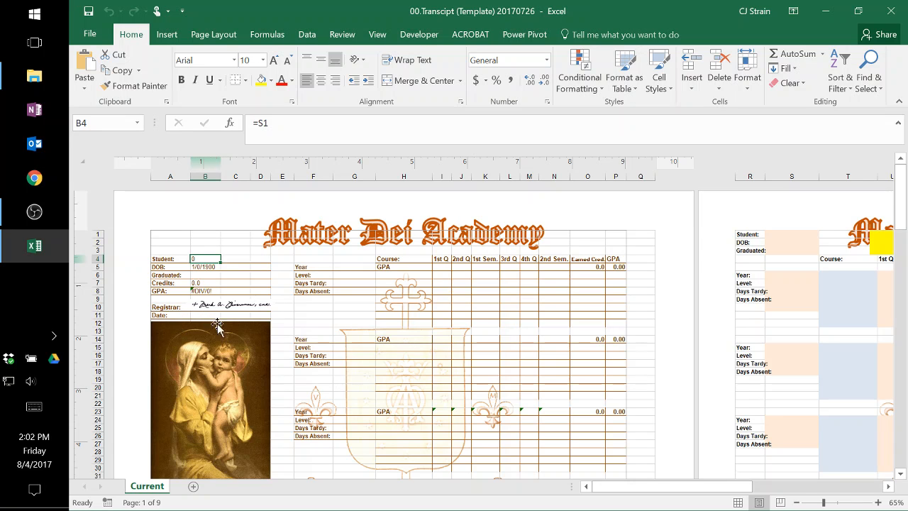
{"action": "scroll", "coordinate": [410, 359], "scroll_direction": "down", "scroll_amount": 4}
{"action": "scroll", "coordinate": [410, 359], "scroll_direction": "down", "scroll_amount": 2}
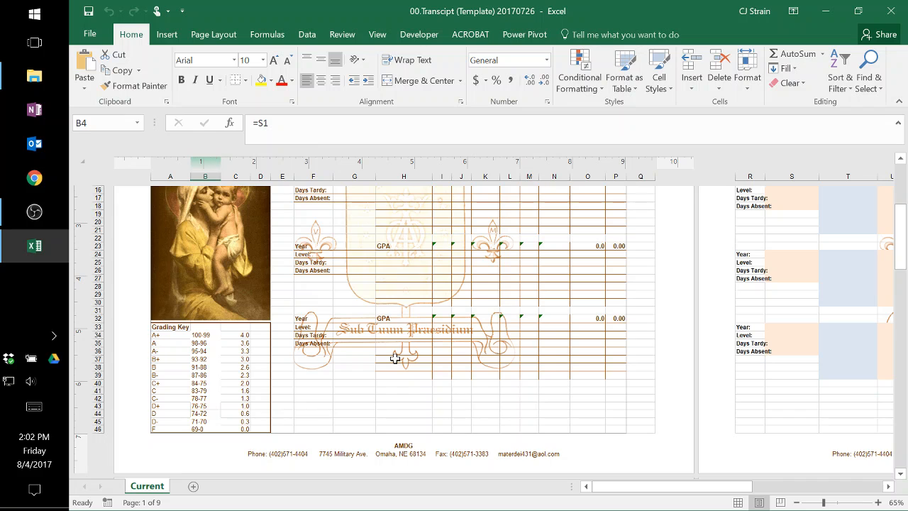
{"action": "left_click", "coordinate": [410, 461]}
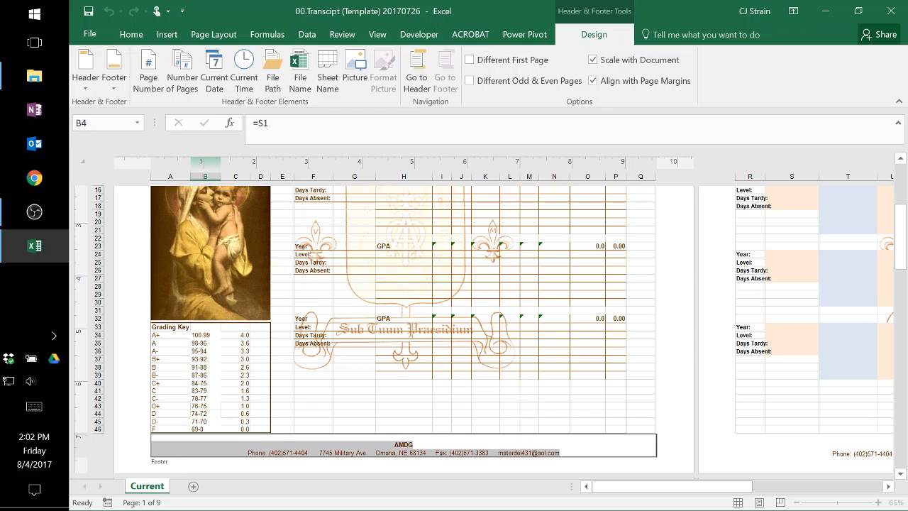
{"action": "left_click", "coordinate": [441, 421]}
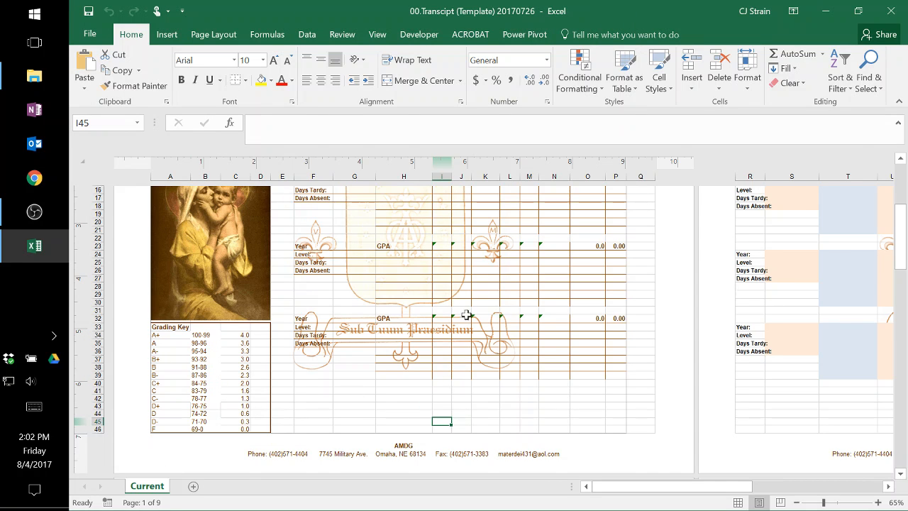
{"action": "scroll", "coordinate": [434, 291], "scroll_direction": "up", "scroll_amount": 5}
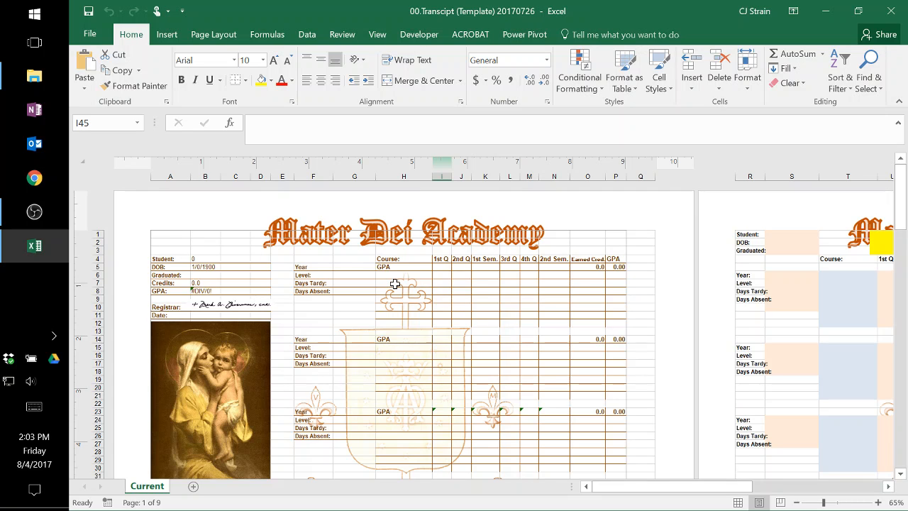
- Examine the course name formulas in cells H6:H11 of the first year block
{"action": "left_click", "coordinate": [382, 276]}
{"action": "left_click", "coordinate": [382, 283]}
{"action": "left_click", "coordinate": [383, 291]}
{"action": "left_click", "coordinate": [384, 300]}
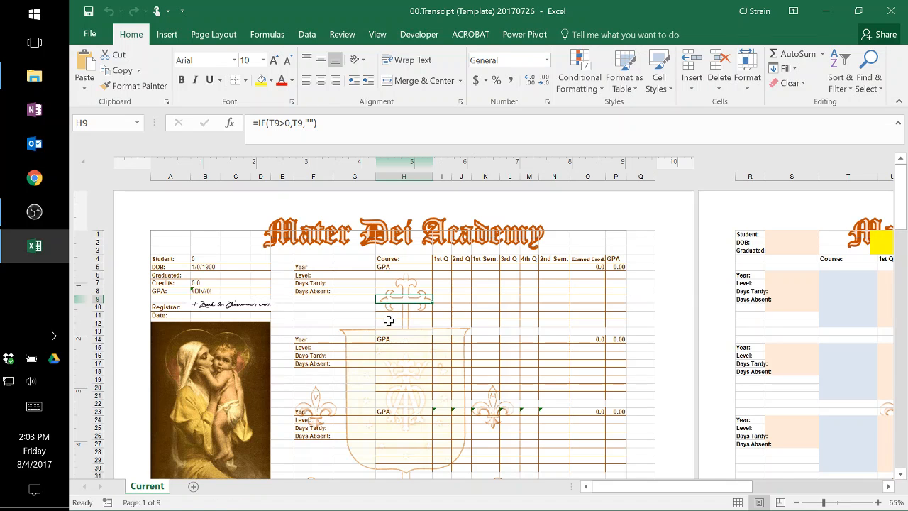
{"action": "left_click_drag", "start_coordinate": [390, 312], "coordinate": [402, 274]}
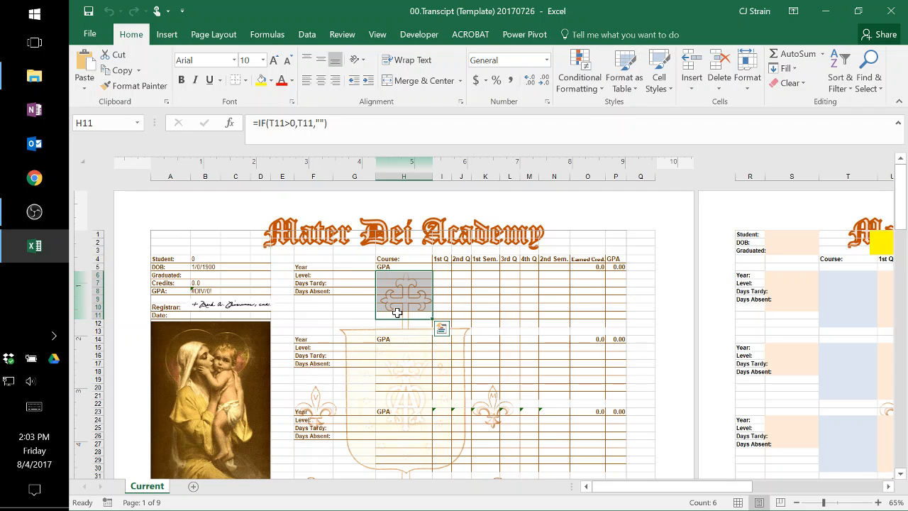
{"action": "left_click", "coordinate": [356, 316]}
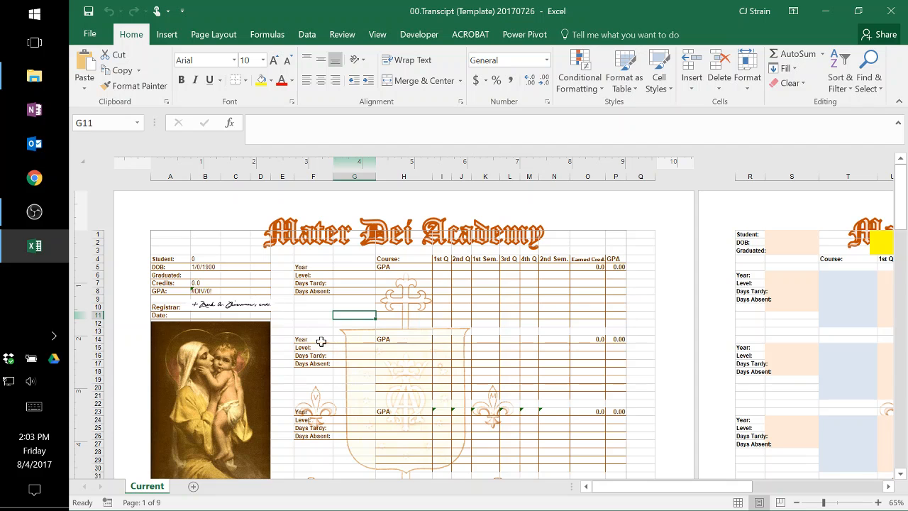
- Check the course name formulas in cells H35 and H36 of the last year block
{"action": "scroll", "coordinate": [338, 303], "scroll_direction": "down", "scroll_amount": 3}
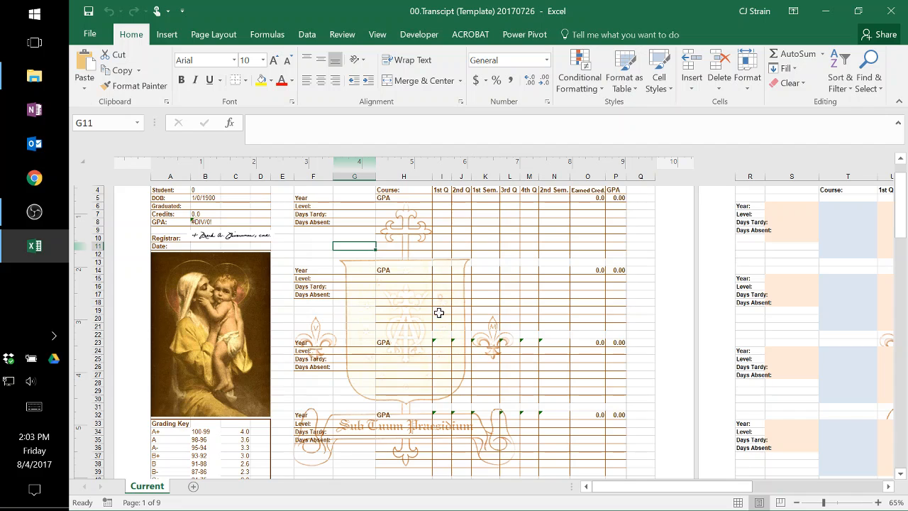
{"action": "scroll", "coordinate": [434, 310], "scroll_direction": "down", "scroll_amount": 2}
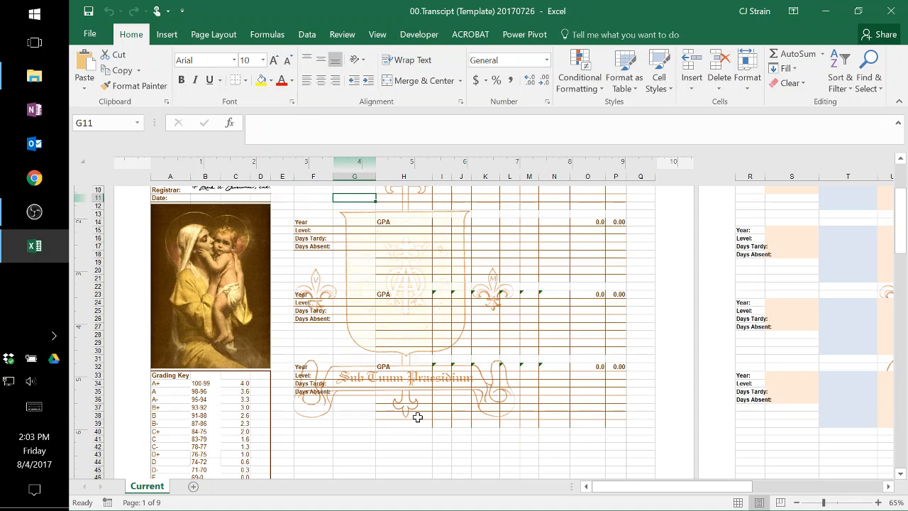
{"action": "left_click", "coordinate": [401, 390]}
{"action": "left_click", "coordinate": [401, 398]}
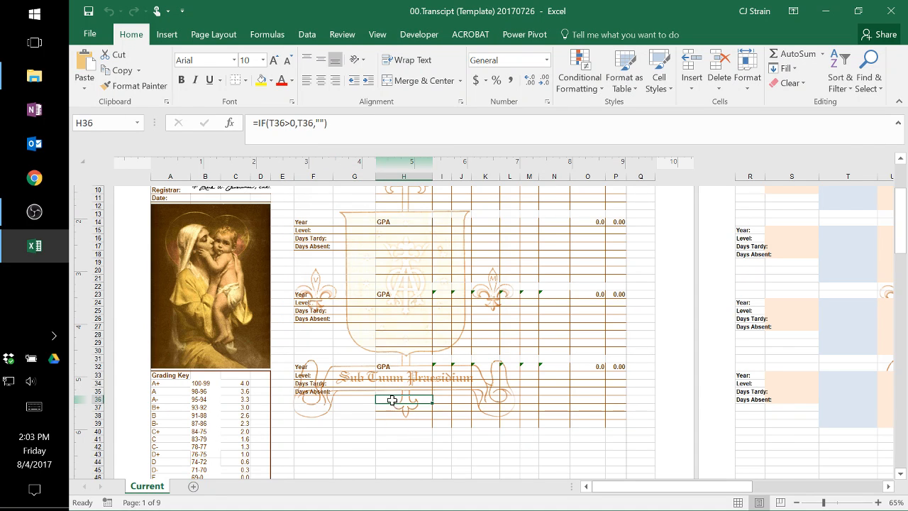
- Insert a blank row at row 36 inside the last year block
{"action": "left_click", "coordinate": [95, 399]}
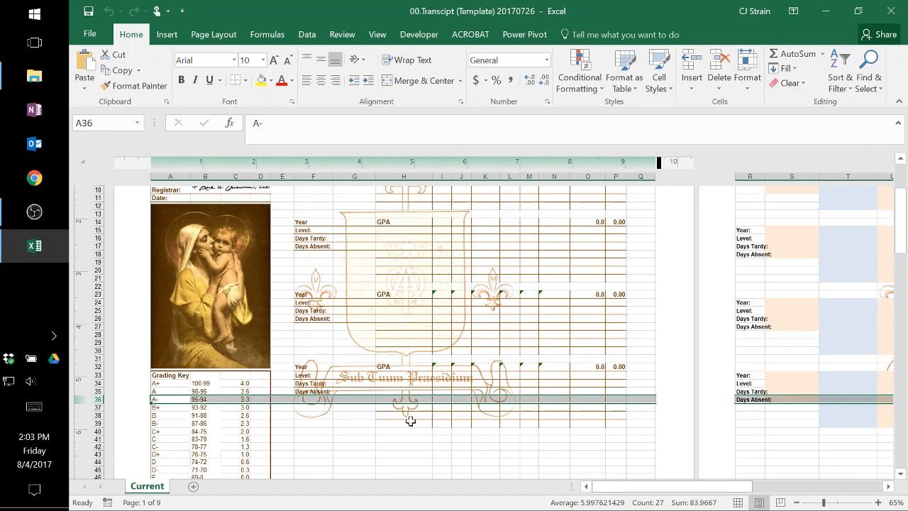
{"action": "scroll", "coordinate": [400, 376], "scroll_direction": "up", "scroll_amount": 2}
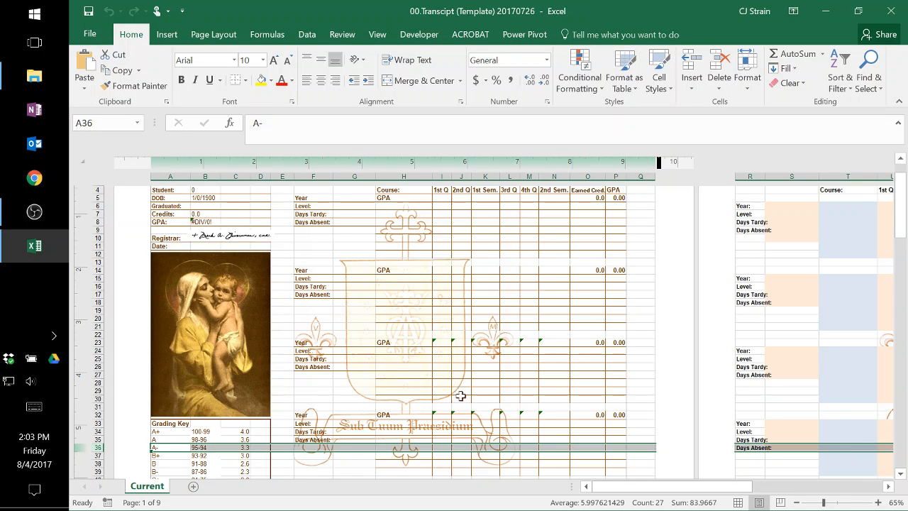
{"action": "scroll", "coordinate": [442, 397], "scroll_direction": "down", "scroll_amount": 2}
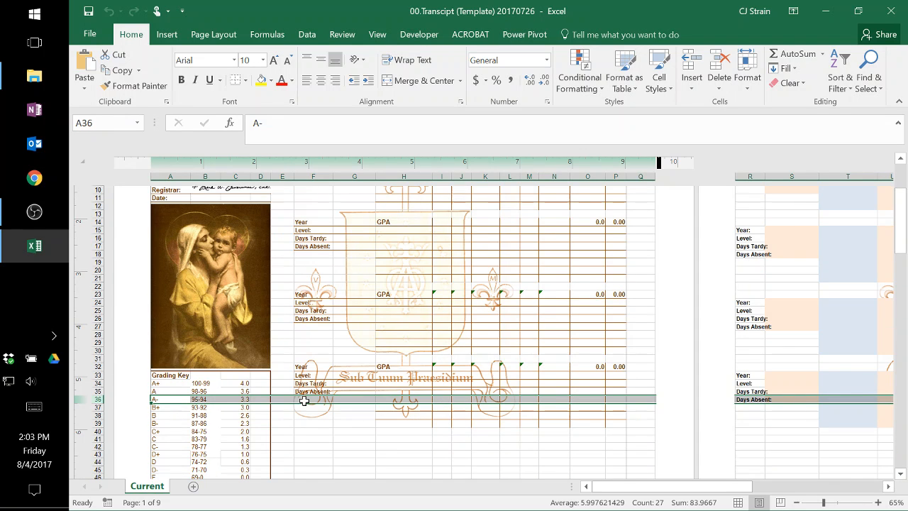
{"action": "right_click", "coordinate": [99, 399]}
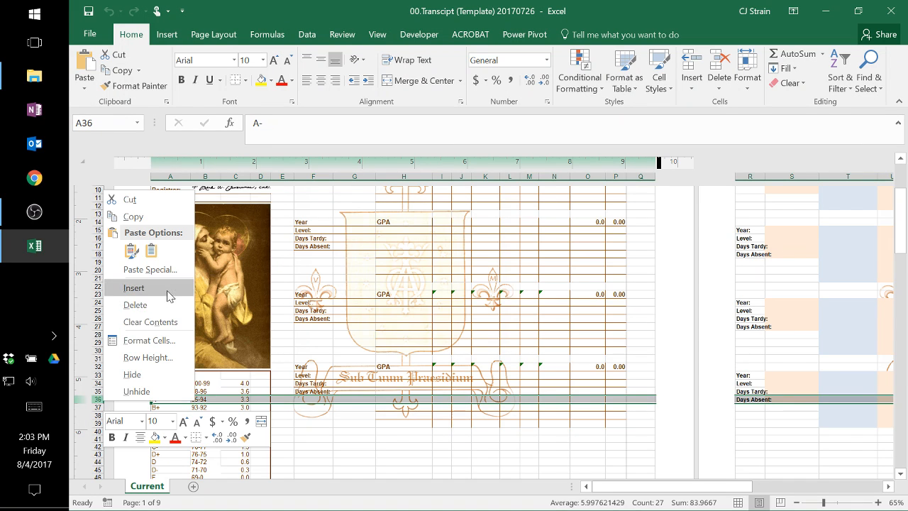
{"action": "left_click", "coordinate": [135, 288]}
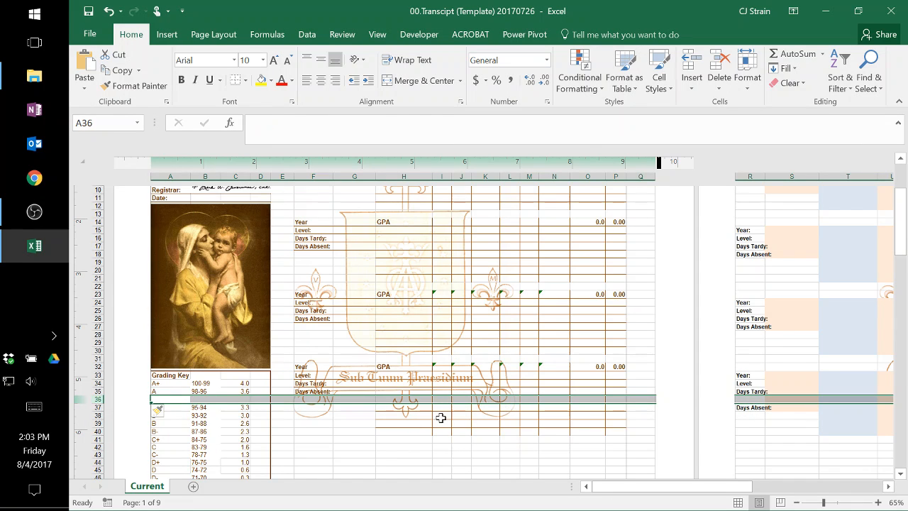
- Check the course name cells H35:H37 around the inserted row for their formulas
{"action": "left_click", "coordinate": [440, 416]}
{"action": "left_click", "coordinate": [412, 392]}
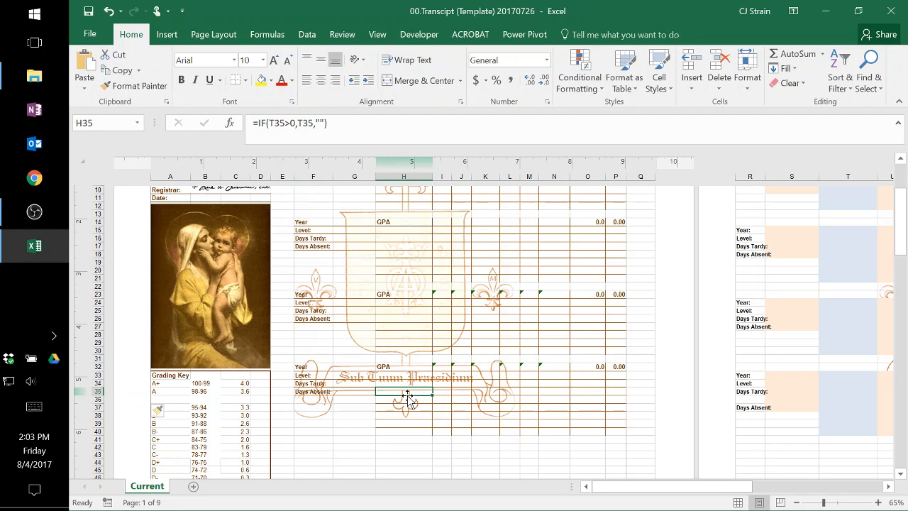
{"action": "key", "text": "Down"}
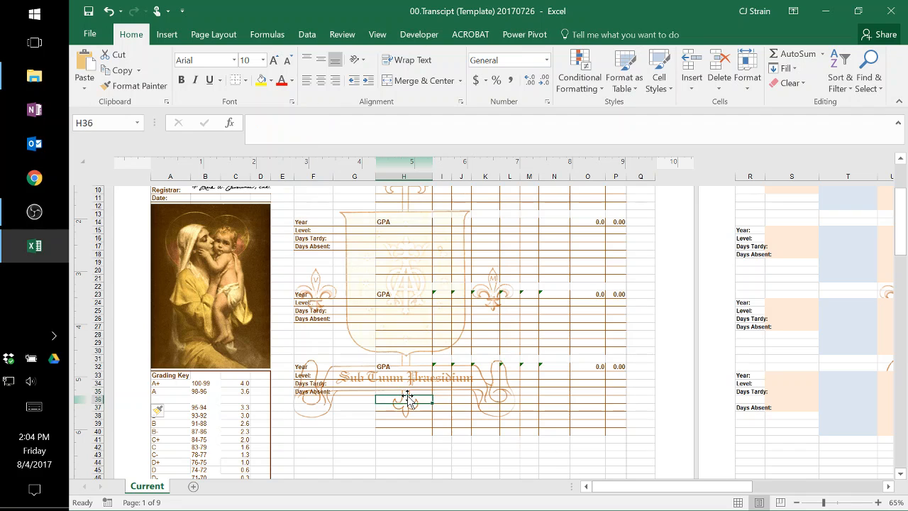
{"action": "key", "text": "Down"}
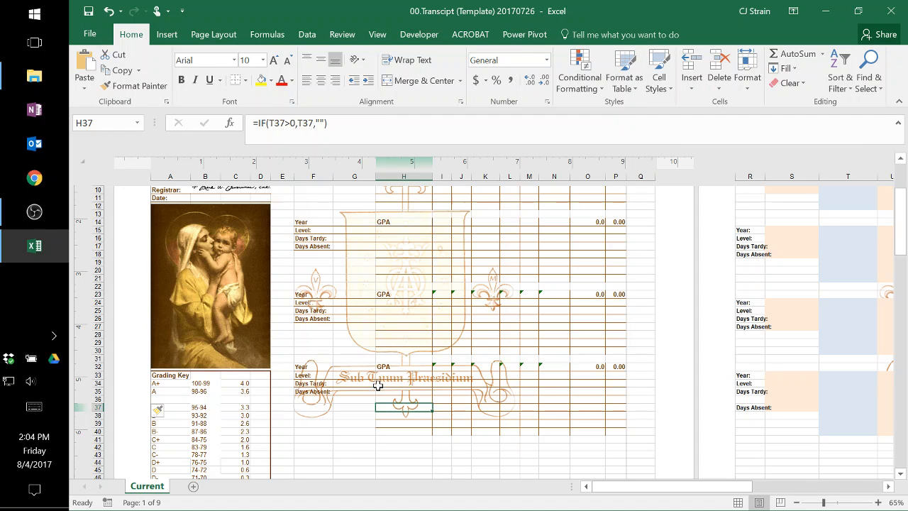
- Fill the formulas of H33:P33 down through row 40 so the inserted course row is linked
{"action": "left_click", "coordinate": [390, 377]}
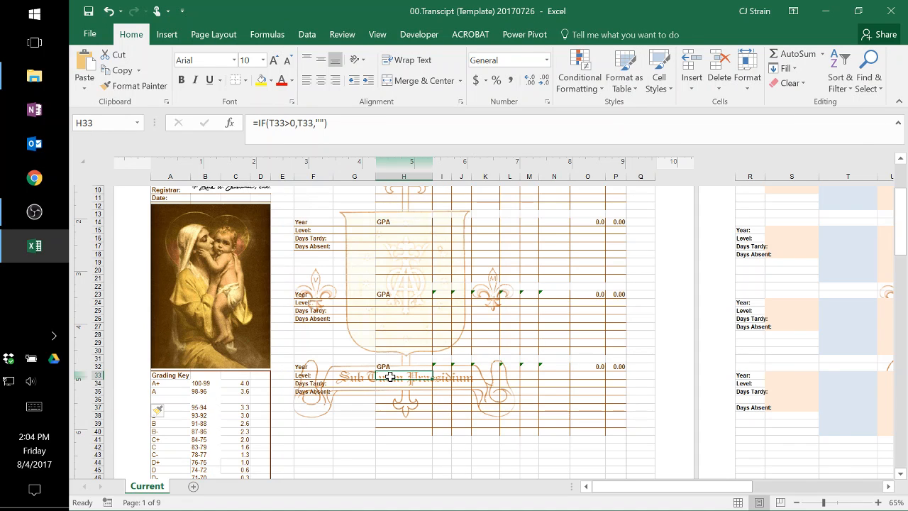
{"action": "left_click_drag", "start_coordinate": [390, 377], "coordinate": [623, 434]}
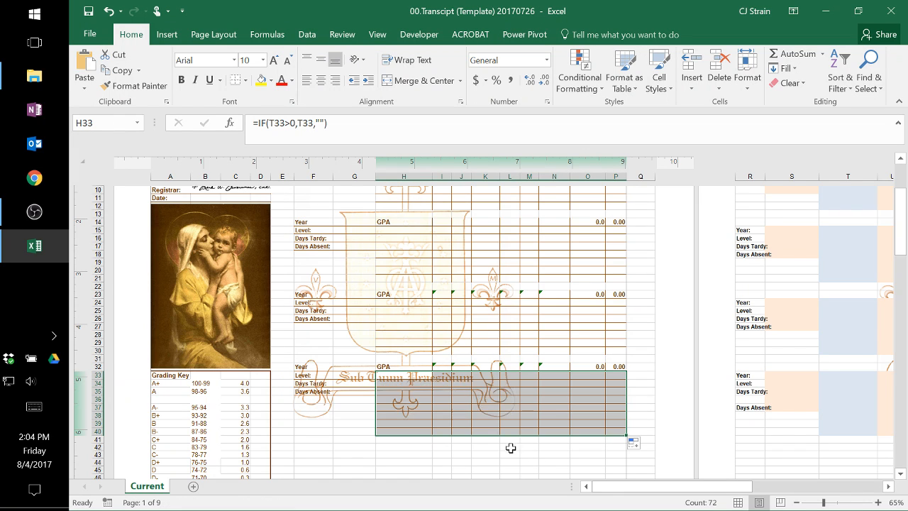
- Remove all borders from cells H41:P41 below the last year block
{"action": "left_click", "coordinate": [511, 447]}
{"action": "left_click_drag", "start_coordinate": [405, 440], "coordinate": [625, 439]}
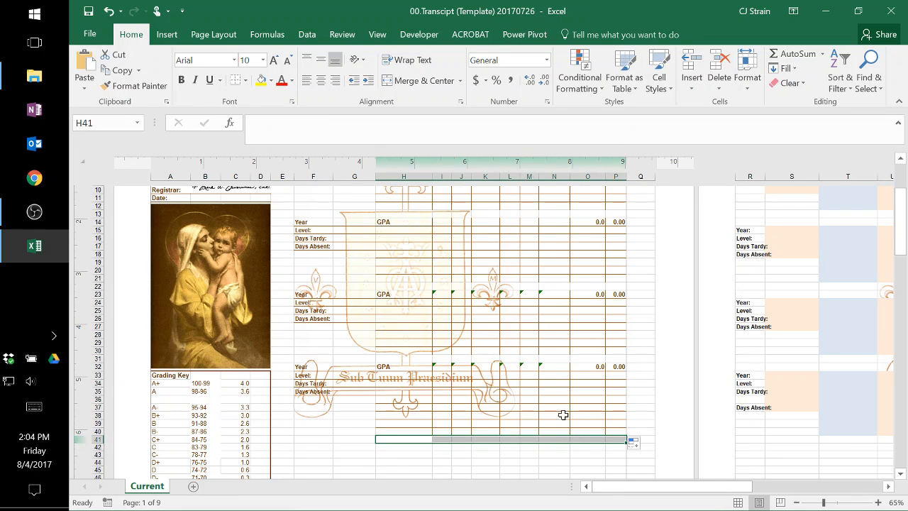
{"action": "left_click", "coordinate": [246, 83]}
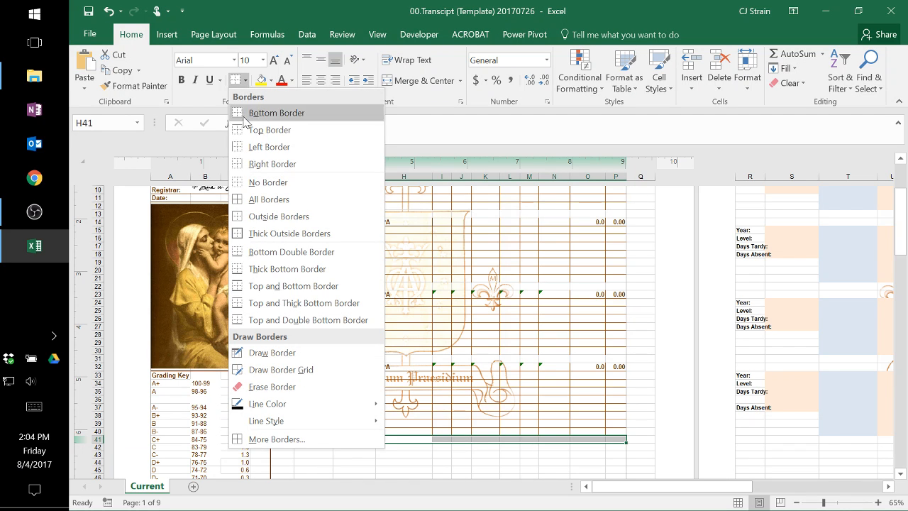
{"action": "left_click", "coordinate": [270, 183]}
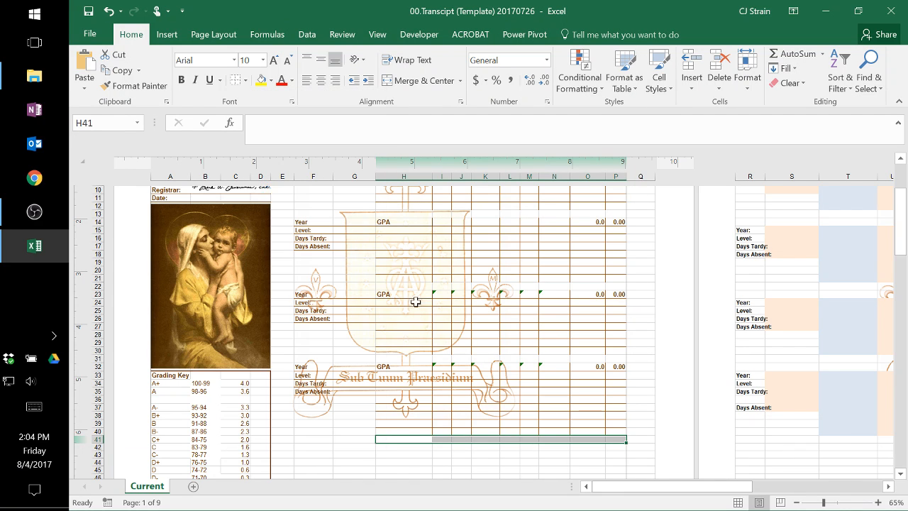
{"action": "left_click", "coordinate": [437, 454]}
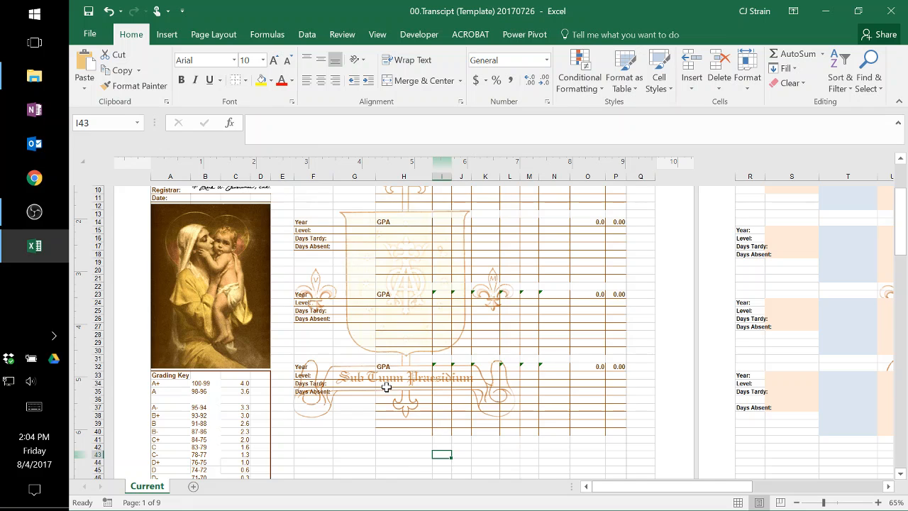
- Delete the blank row 36 cells within the grading key, shifting the remaining grades up
{"action": "scroll", "coordinate": [387, 387], "scroll_direction": "down", "scroll_amount": 1}
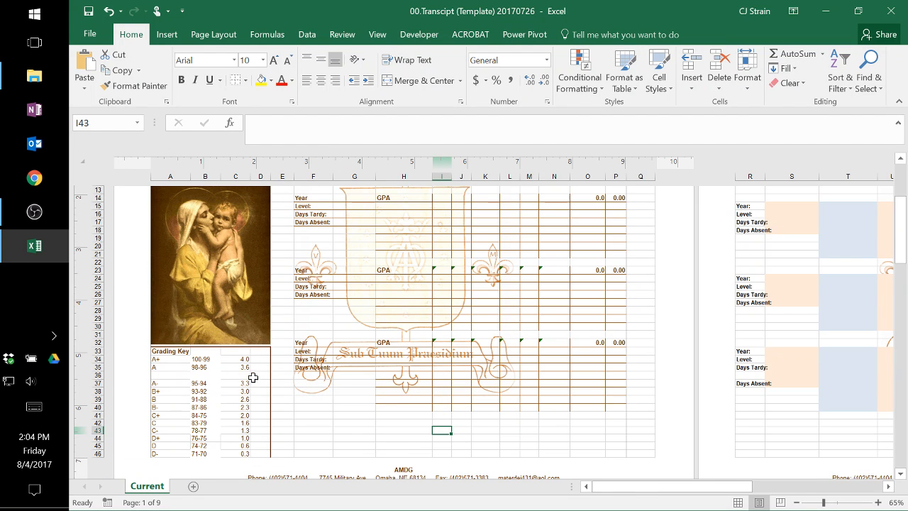
{"action": "scroll", "coordinate": [253, 377], "scroll_direction": "down", "scroll_amount": 6}
{"action": "left_click_drag", "start_coordinate": [258, 375], "coordinate": [177, 221]}
{"action": "left_click", "coordinate": [351, 278]}
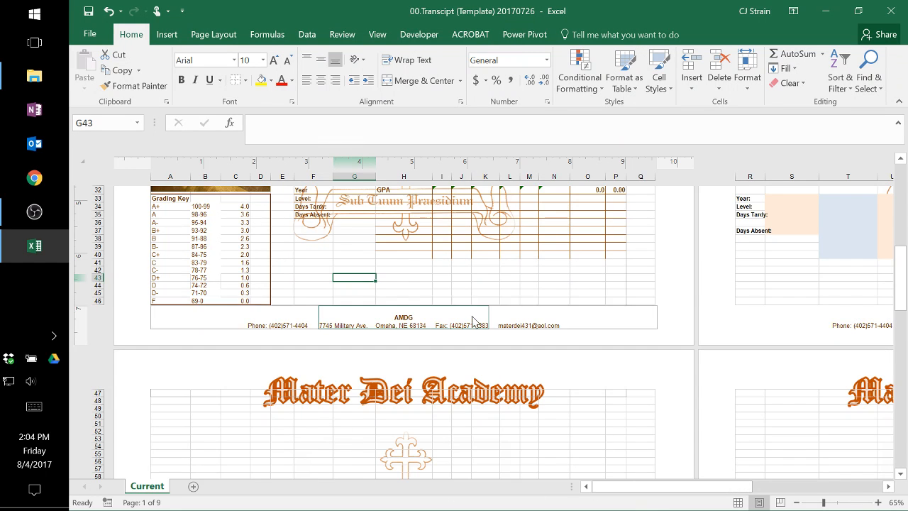
- Fill the worksheet formulas in W35:AI35 down into the inserted row 36
{"action": "scroll", "coordinate": [540, 408], "scroll_direction": "up", "scroll_amount": 6}
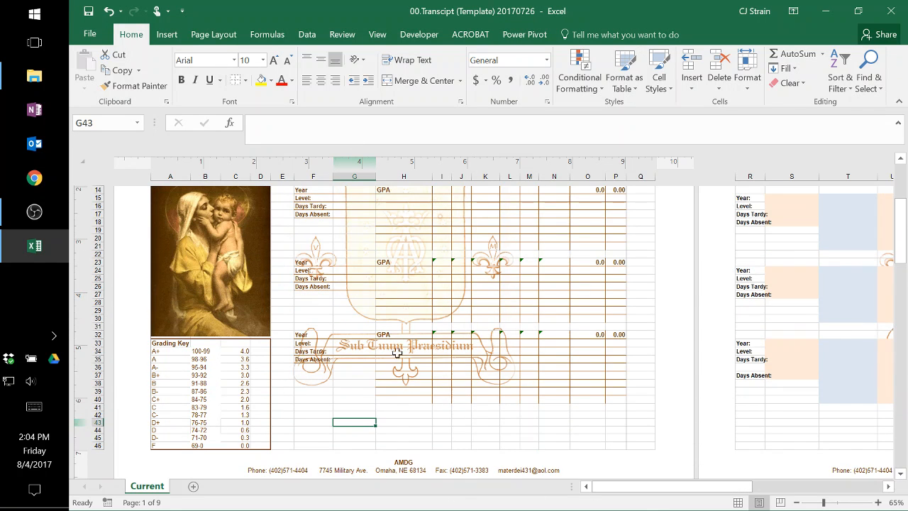
{"action": "left_click_drag", "start_coordinate": [614, 486], "coordinate": [752, 499]}
{"action": "scroll", "coordinate": [683, 426], "scroll_direction": "up", "scroll_amount": 5}
{"action": "scroll", "coordinate": [670, 419], "scroll_direction": "down", "scroll_amount": 4}
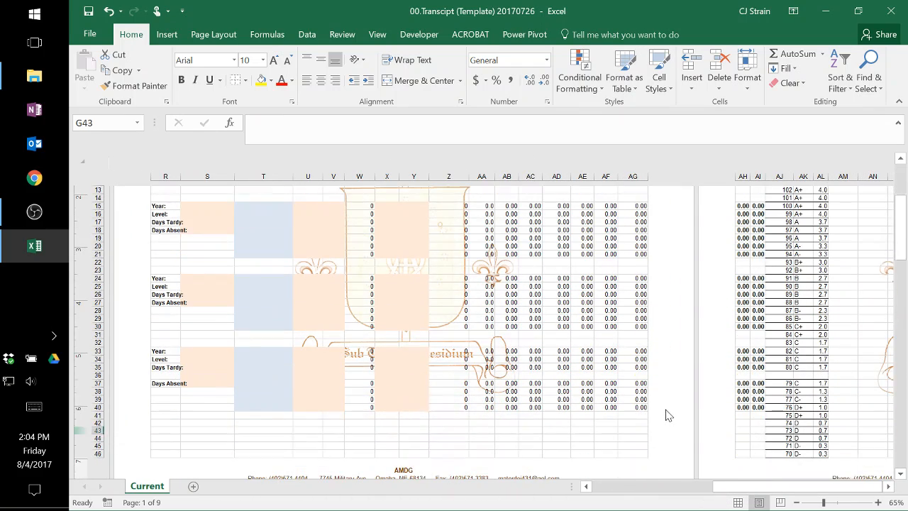
{"action": "left_click", "coordinate": [367, 366]}
{"action": "left_click_drag", "start_coordinate": [443, 368], "coordinate": [809, 365]}
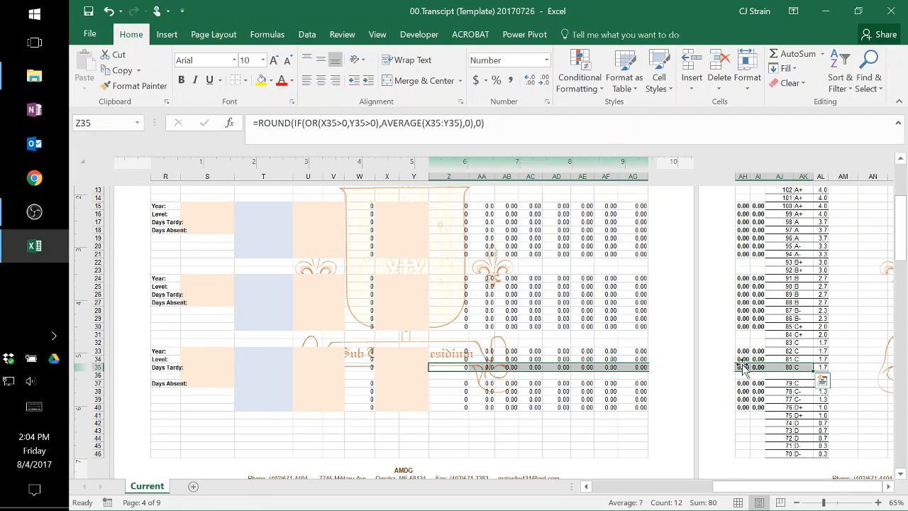
{"action": "left_click", "coordinate": [742, 367]}
{"action": "mouse_move", "coordinate": [754, 376]}
{"action": "left_mouse_down"}
{"action": "mouse_move", "coordinate": [359, 369]}
{"action": "mouse_move", "coordinate": [757, 369]}
{"action": "left_mouse_up"}
{"action": "left_click", "coordinate": [395, 393]}
{"action": "left_click", "coordinate": [362, 367]}
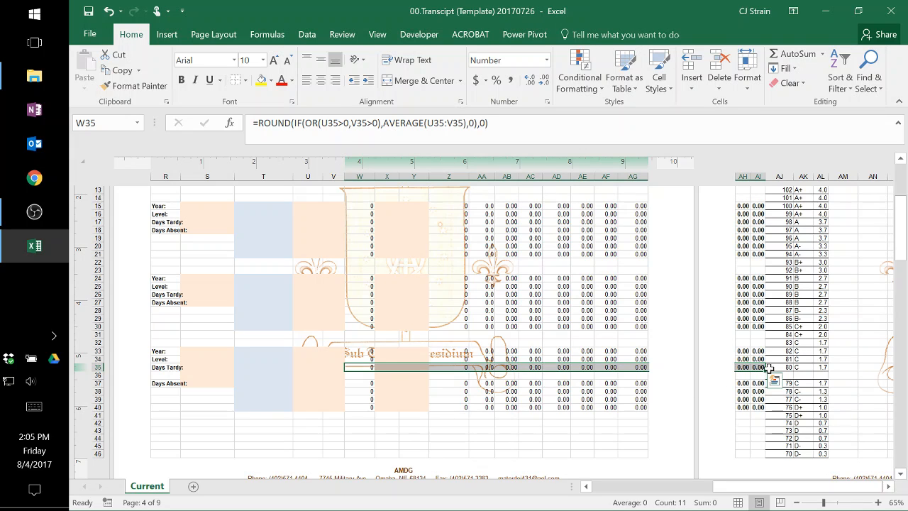
{"action": "left_click_drag", "start_coordinate": [766, 371], "coordinate": [766, 377]}
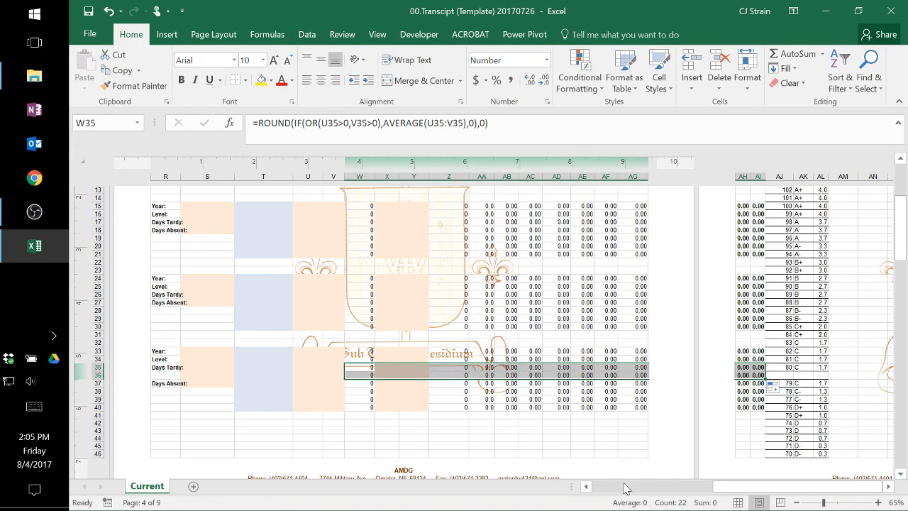
{"action": "left_click", "coordinate": [546, 415]}
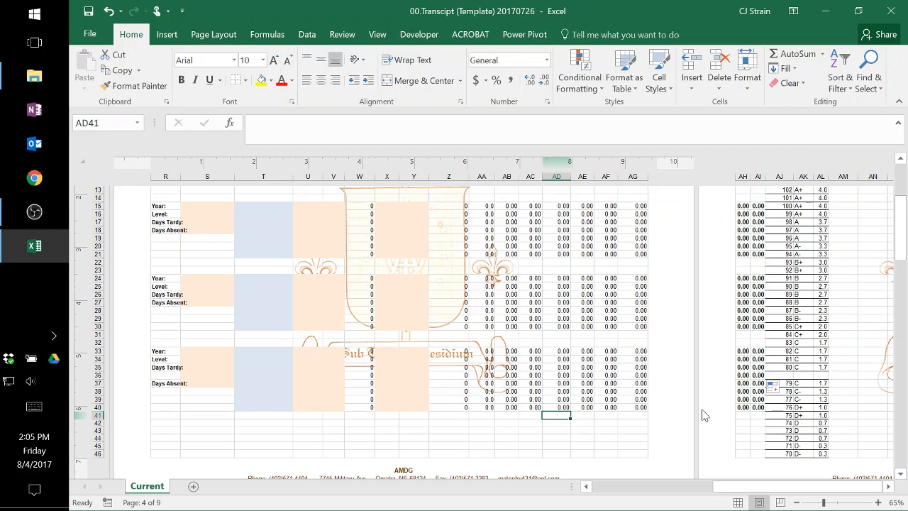
- Delete the blank cells AJ36:AL36 in the number-to-letter grade table, shifting cells up
{"action": "scroll", "coordinate": [772, 396], "scroll_direction": "down", "scroll_amount": 1}
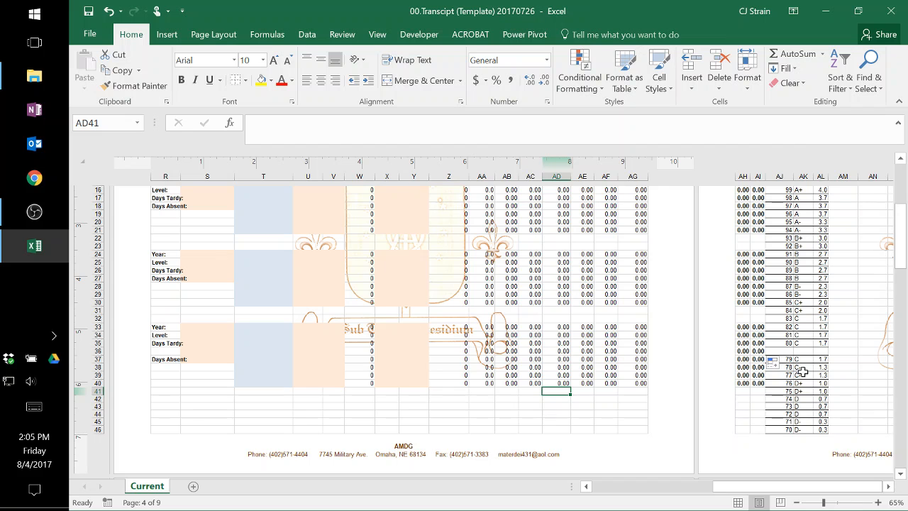
{"action": "scroll", "coordinate": [807, 309], "scroll_direction": "up", "scroll_amount": 5}
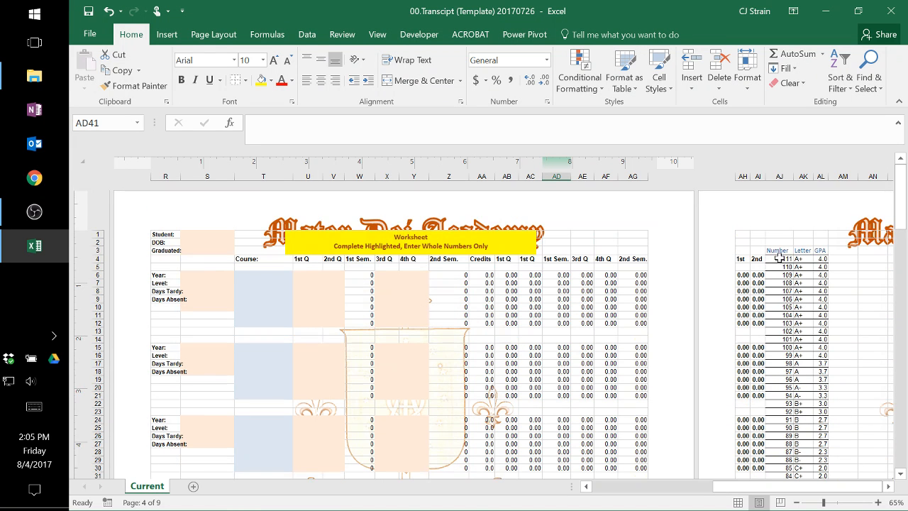
{"action": "scroll", "coordinate": [778, 363], "scroll_direction": "down", "scroll_amount": 7}
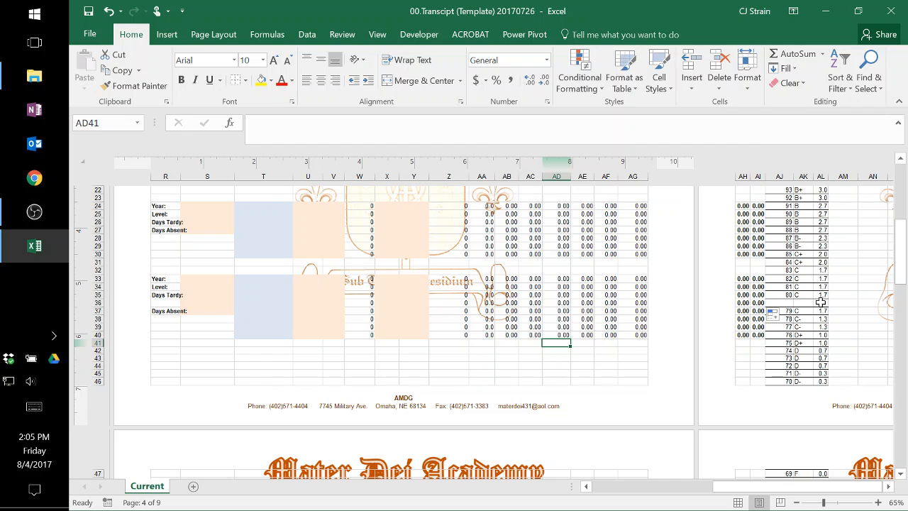
{"action": "left_click_drag", "start_coordinate": [821, 302], "coordinate": [782, 303]}
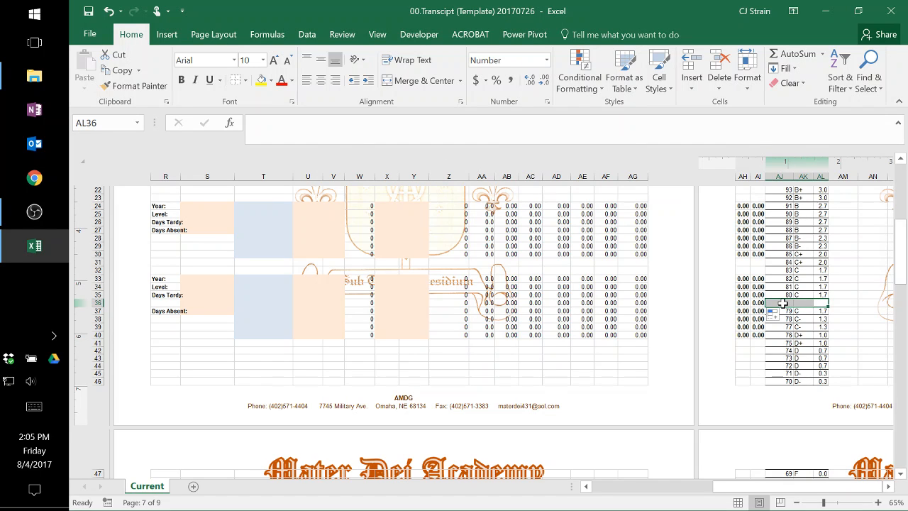
{"action": "left_click", "coordinate": [844, 308]}
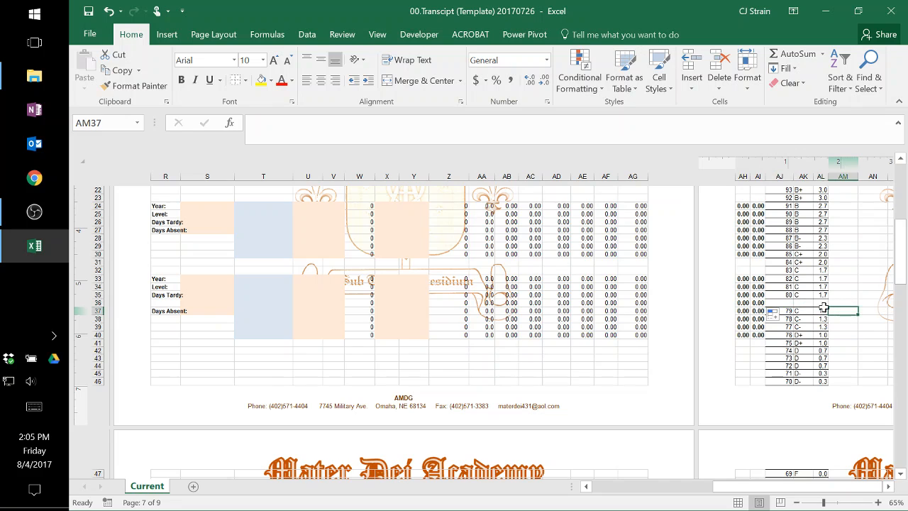
{"action": "left_click_drag", "start_coordinate": [820, 303], "coordinate": [773, 305]}
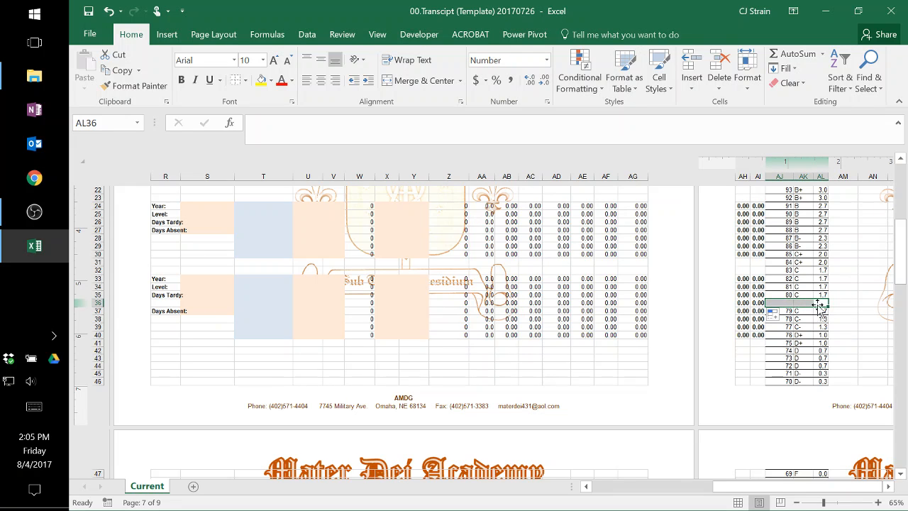
{"action": "right_click", "coordinate": [799, 302]}
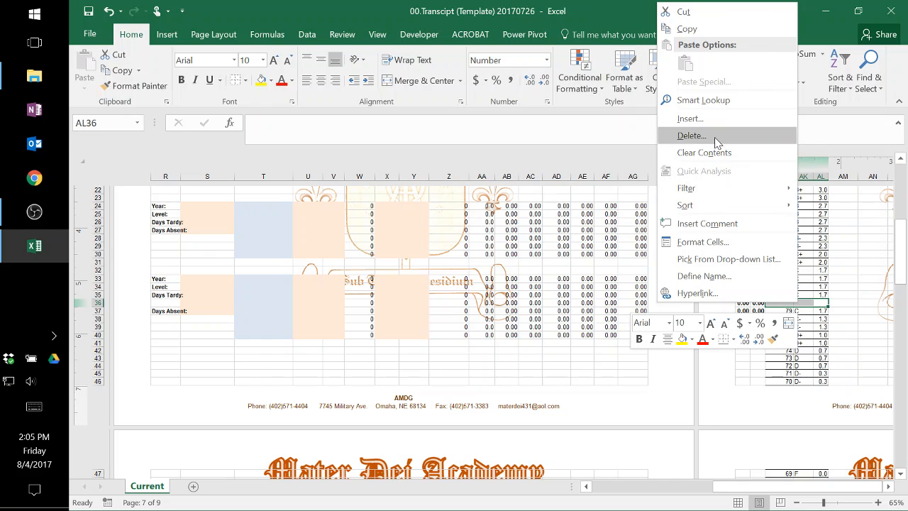
{"action": "left_click", "coordinate": [759, 134]}
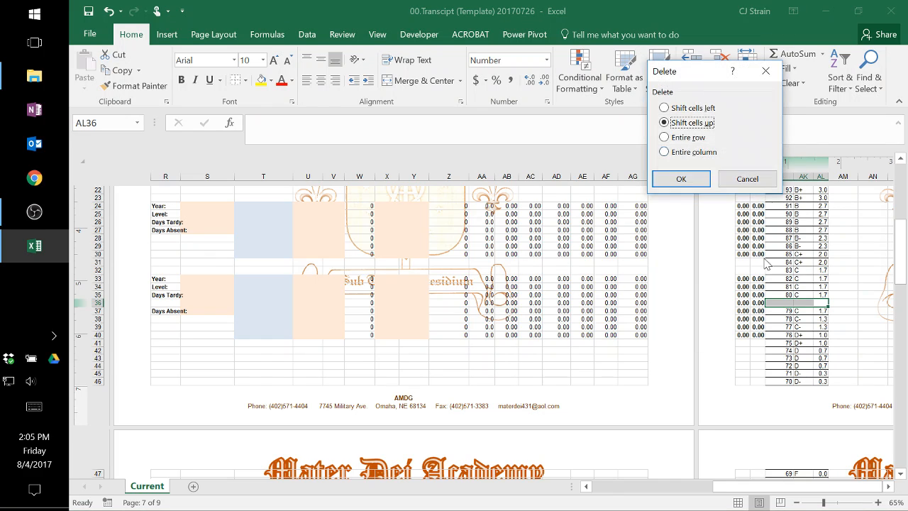
{"action": "left_click", "coordinate": [681, 179]}
{"action": "left_click", "coordinate": [789, 359]}
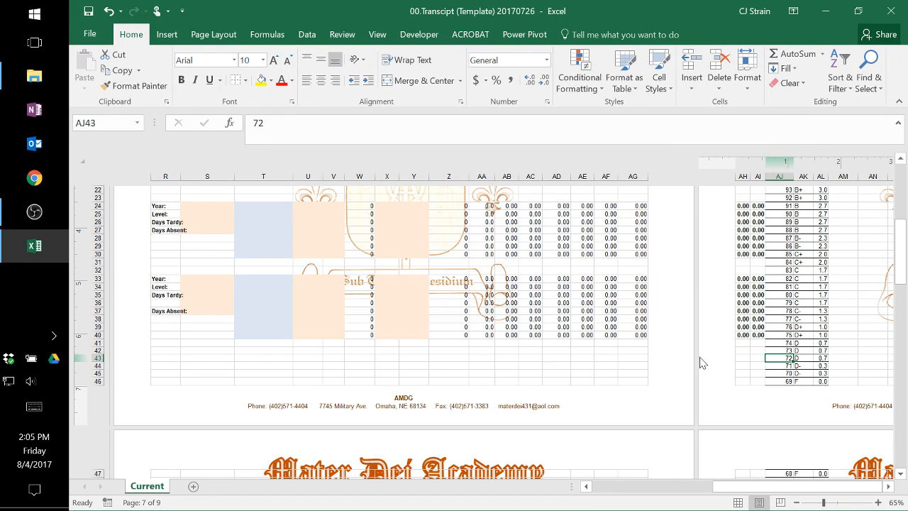
- Review the worksheet blocks and return to the transcript page's year blocks
{"action": "scroll", "coordinate": [572, 305], "scroll_direction": "up", "scroll_amount": 6}
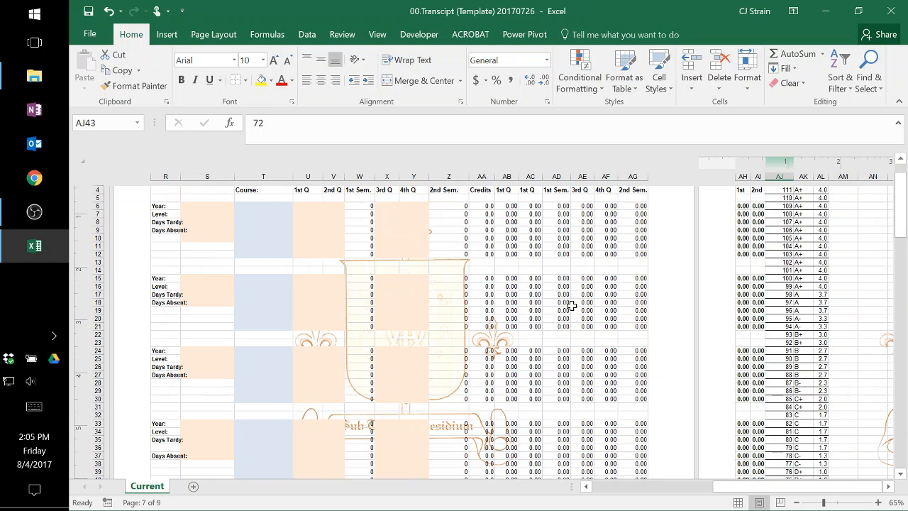
{"action": "scroll", "coordinate": [572, 305], "scroll_direction": "down", "scroll_amount": 3}
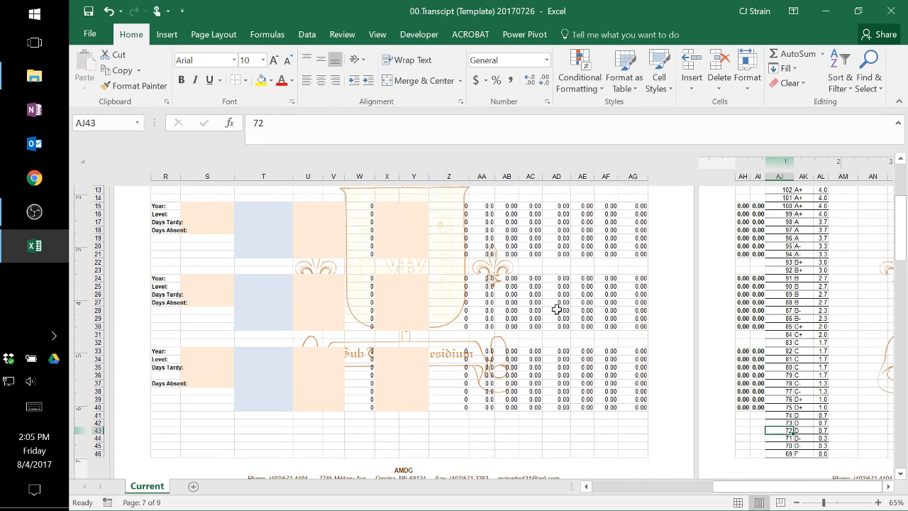
{"action": "left_click", "coordinate": [631, 488]}
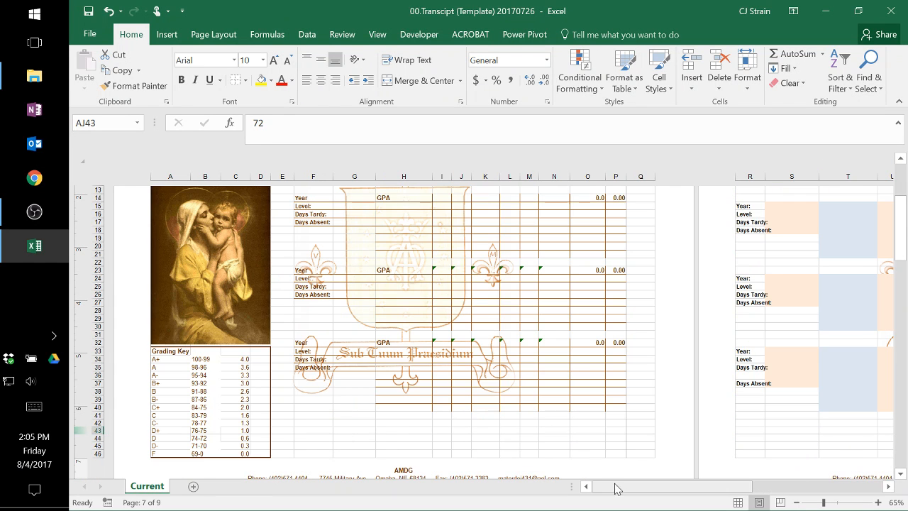
{"action": "scroll", "coordinate": [486, 359], "scroll_direction": "up", "scroll_amount": 2}
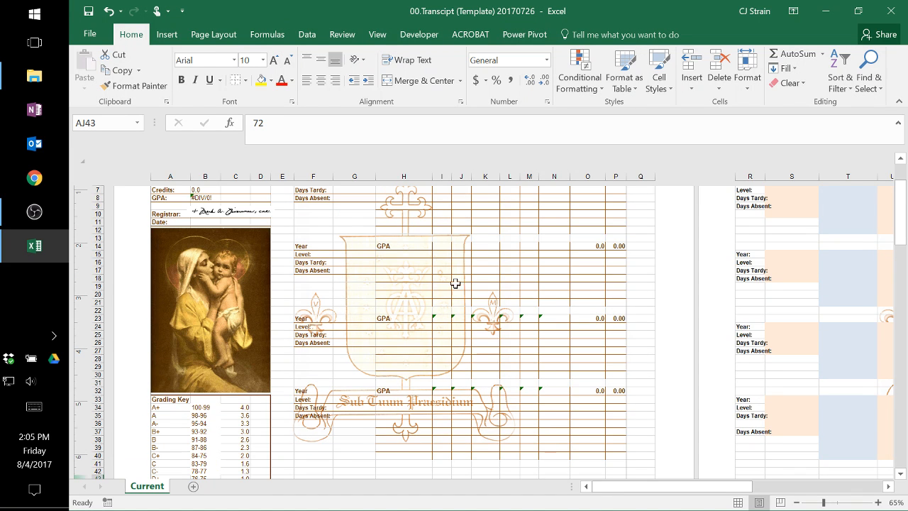
- Fill in the student's full name and date of birth in the worksheet's header cells S1 and S2
{"action": "left_click_drag", "start_coordinate": [650, 491], "coordinate": [775, 493]}
{"action": "scroll", "coordinate": [720, 354], "scroll_direction": "up", "scroll_amount": 2}
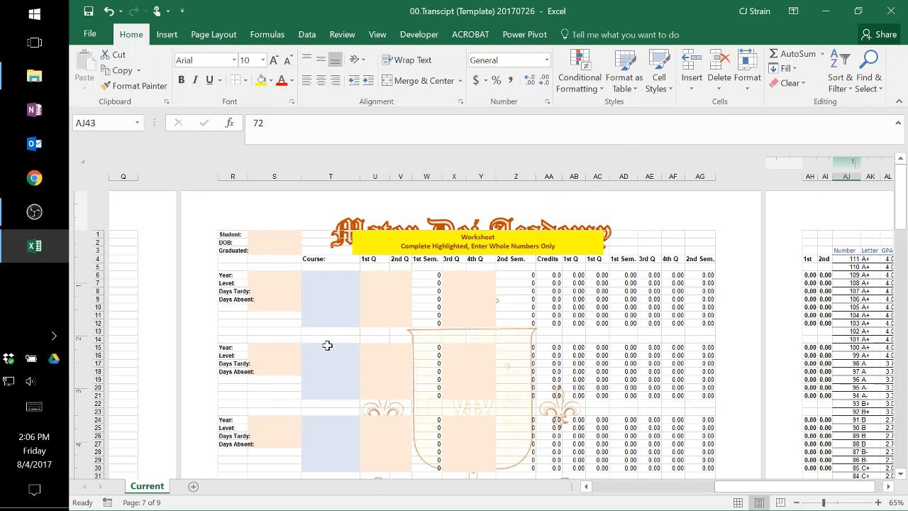
{"action": "left_click", "coordinate": [270, 234]}
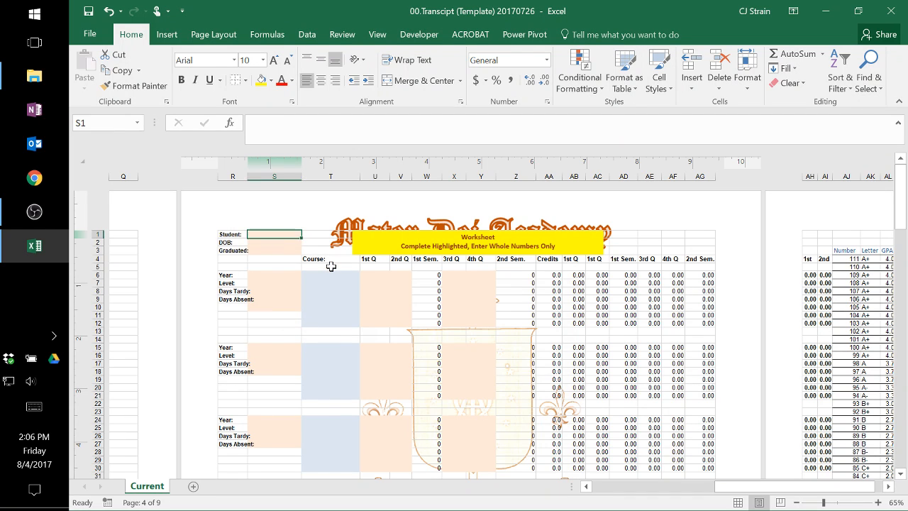
{"action": "type", "text": "John"}
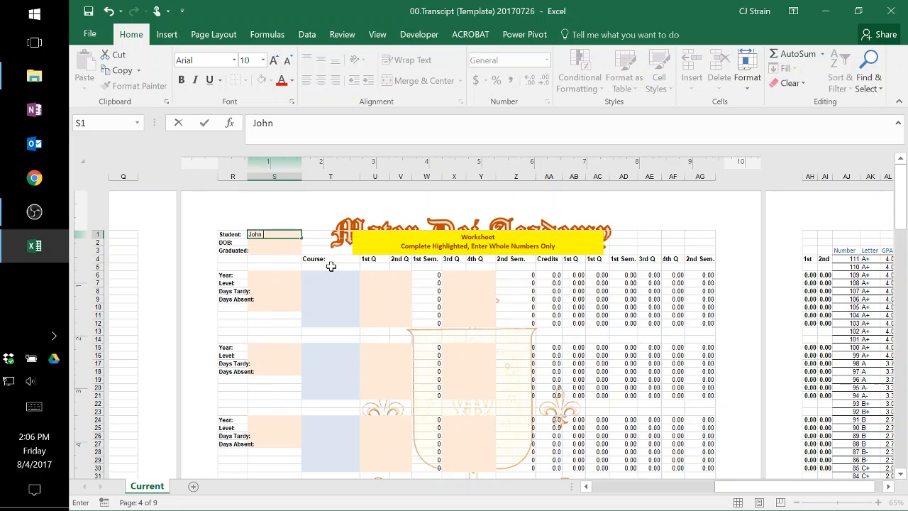
{"action": "type", "text": " Doe"}
{"action": "key", "text": "Return"}
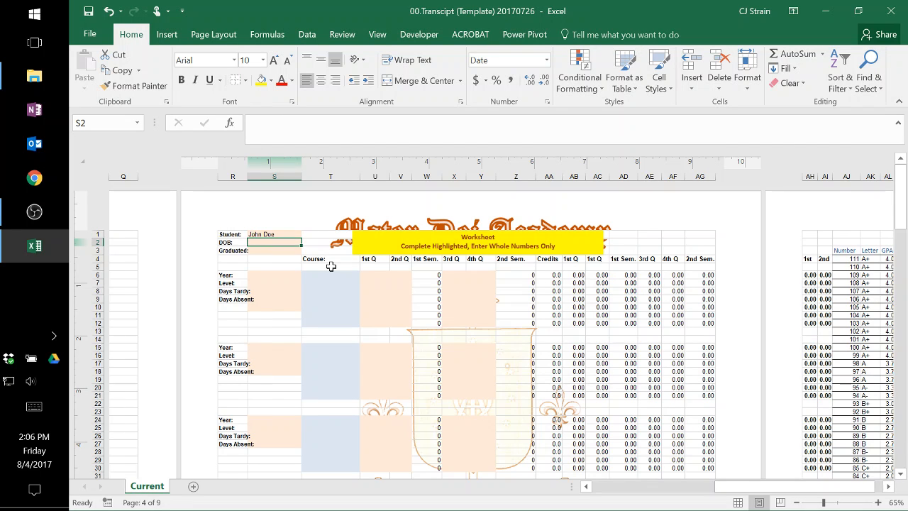
{"action": "type", "text": "1/"}
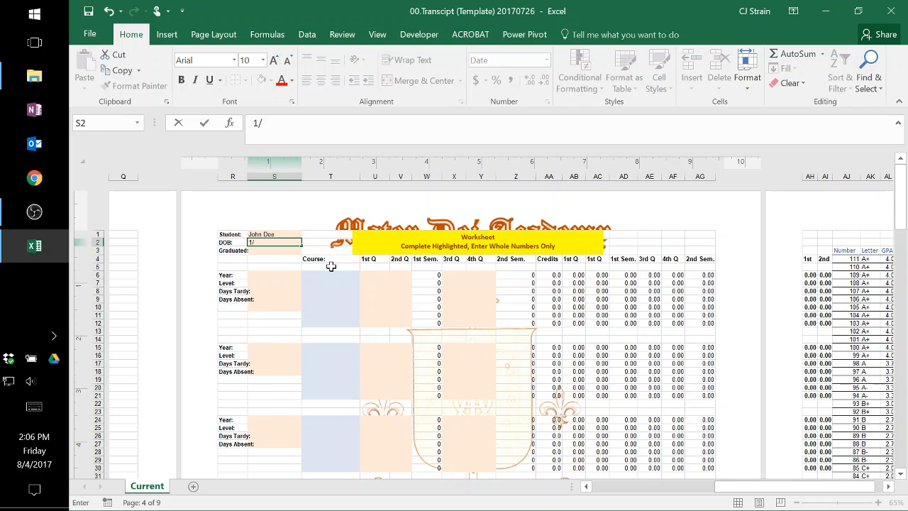
{"action": "type", "text": "5/2000"}
{"action": "key", "text": "Return"}
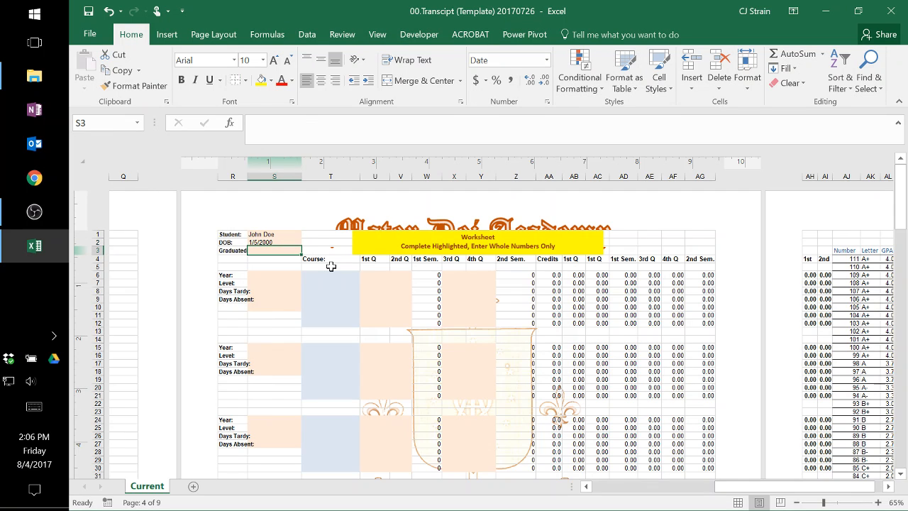
- Set the year to 2012 and the level to Freshman in the worksheet's first year block
{"action": "left_click", "coordinate": [280, 280]}
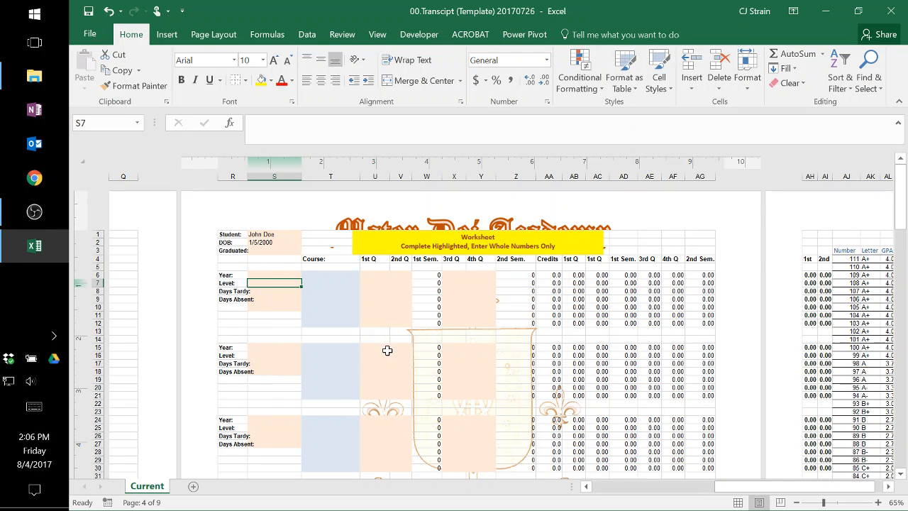
{"action": "scroll", "coordinate": [288, 342], "scroll_direction": "down", "scroll_amount": 3}
{"action": "scroll", "coordinate": [288, 343], "scroll_direction": "up", "scroll_amount": 3}
{"action": "left_click", "coordinate": [265, 275]}
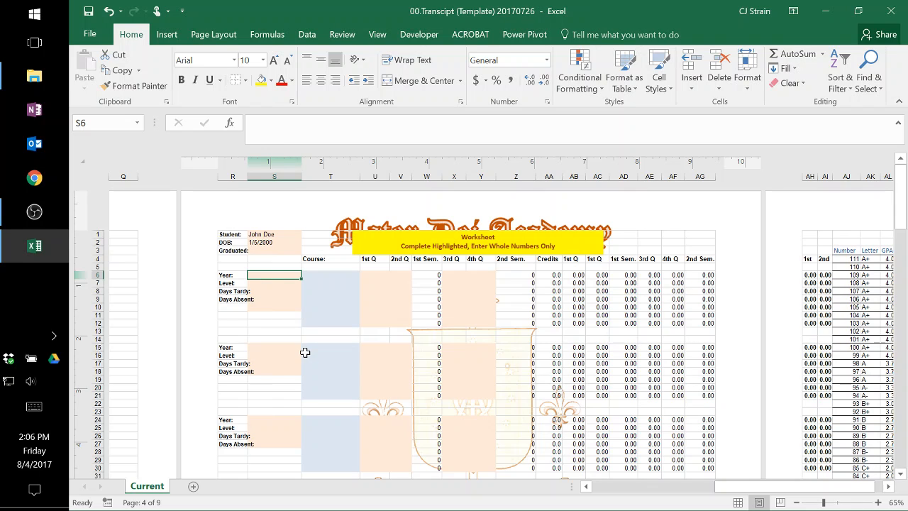
{"action": "type", "text": "12"}
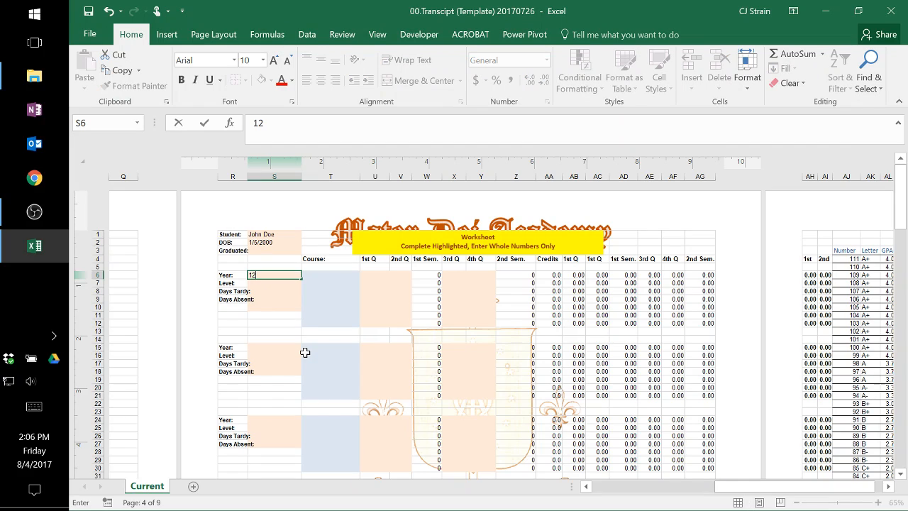
{"action": "type", "text": "2012"}
{"action": "key", "text": "Return"}
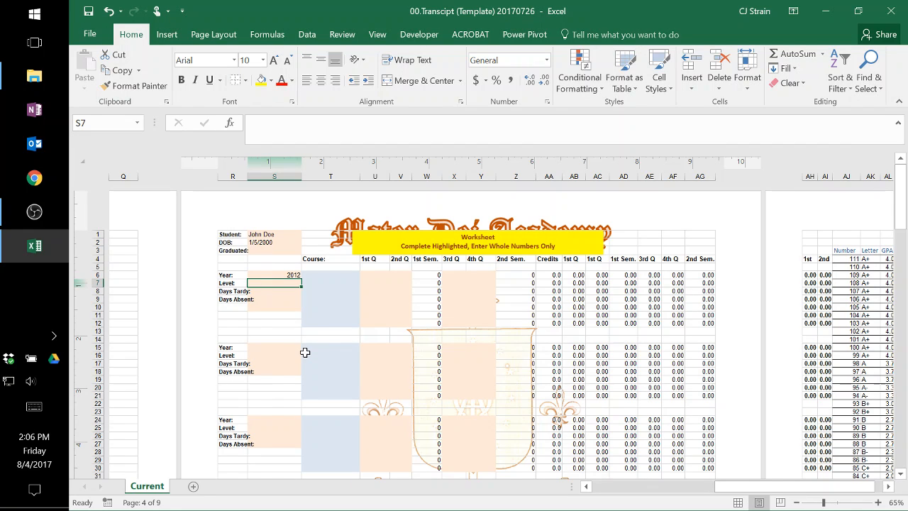
{"action": "type", "text": "Freshman"}
{"action": "key", "text": "Return"}
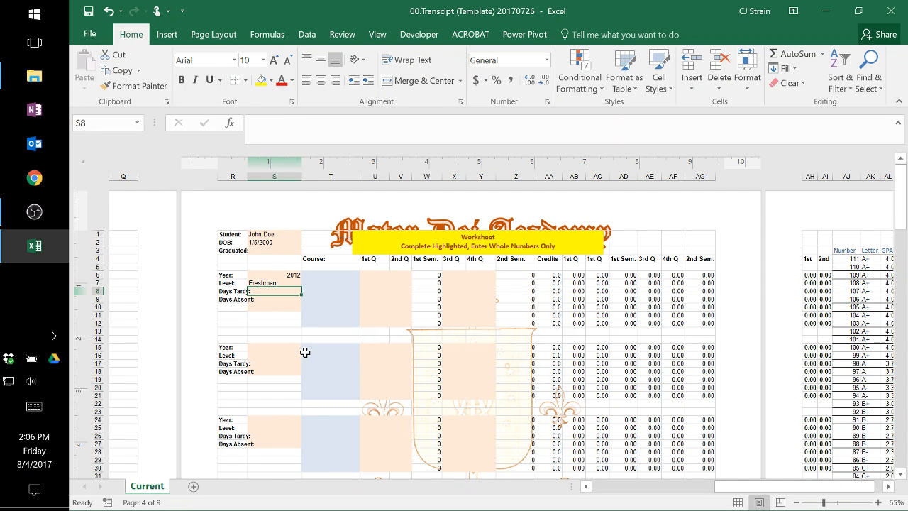
- Replace the first year block's level with the grade number 9
{"action": "left_click", "coordinate": [282, 283]}
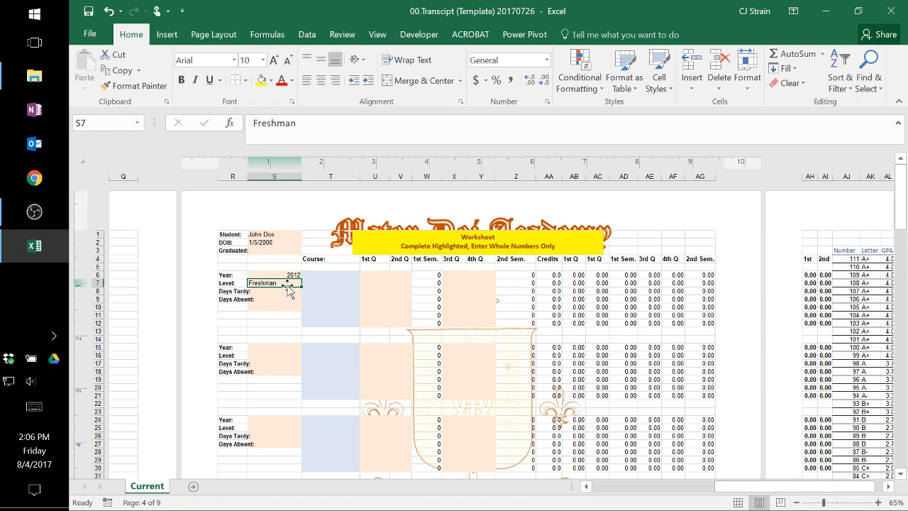
{"action": "type", "text": "9"}
{"action": "key", "text": "Return"}
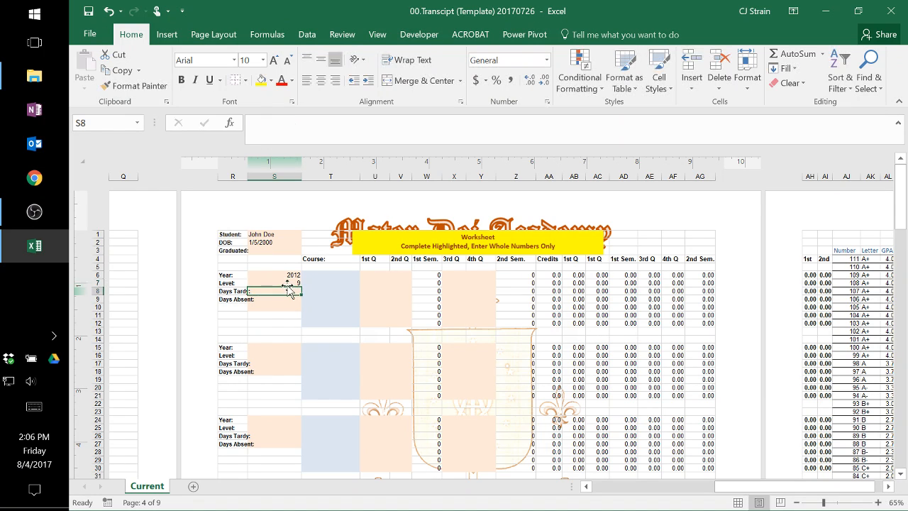
- Enter 5 days tardy and 2 days absent in the worksheet's first year block
{"action": "left_click_drag", "start_coordinate": [750, 487], "coordinate": [679, 485]}
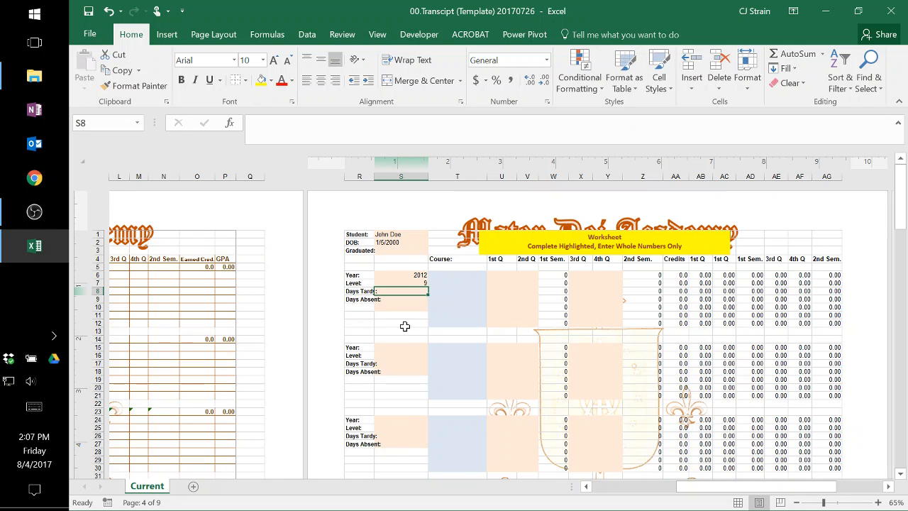
{"action": "type", "text": "5"}
{"action": "key", "text": "Return"}
{"action": "type", "text": "2"}
{"action": "key", "text": "Return"}
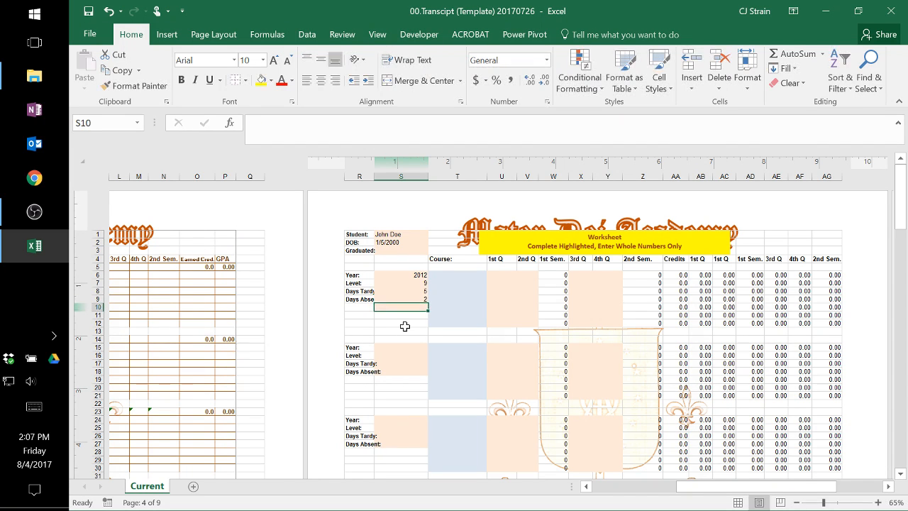
- List the courses Math, English, Theology, Literature, History and Science in T6:T11 of the first year block
{"action": "left_click", "coordinate": [449, 276]}
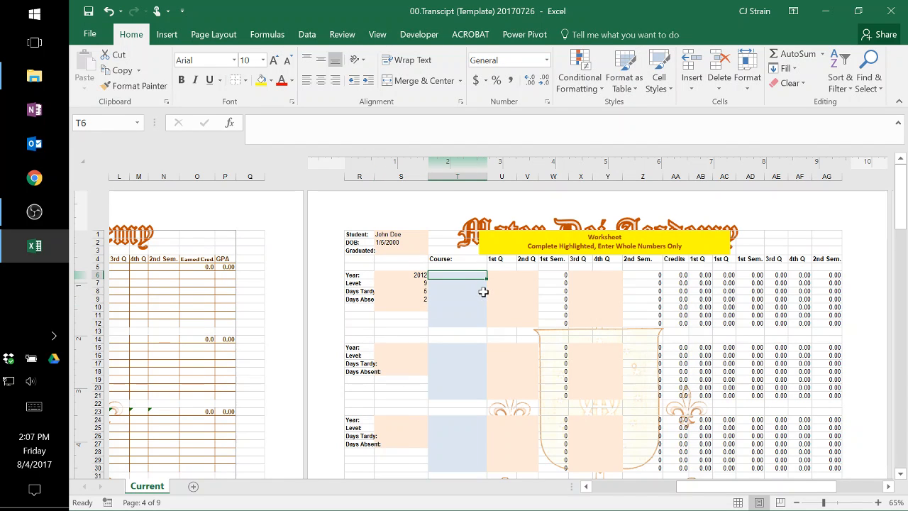
{"action": "type", "text": "Ma"}
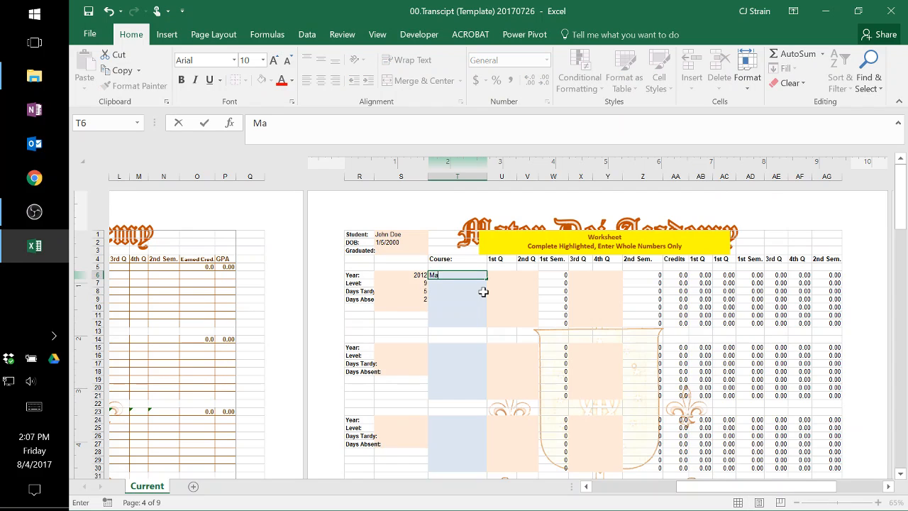
{"action": "type", "text": "th"}
{"action": "key", "text": "Return"}
{"action": "type", "text": "English"}
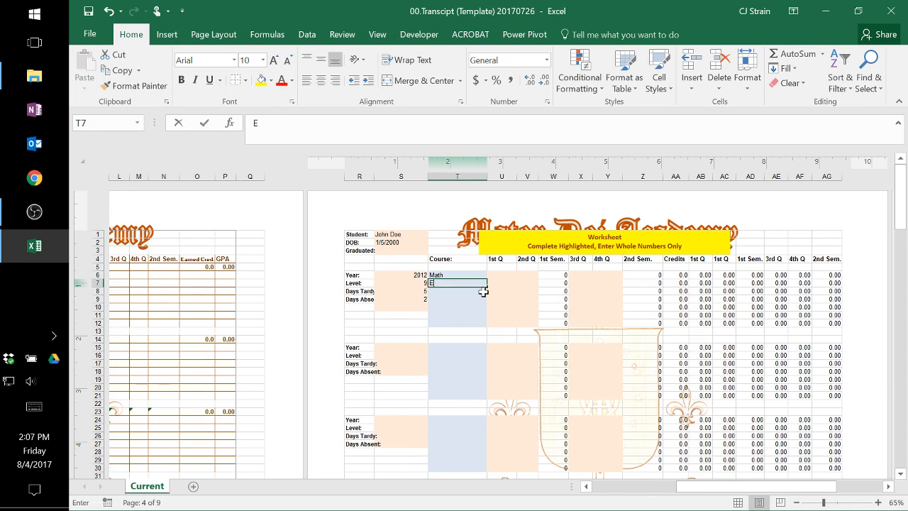
{"action": "key", "text": "Return"}
{"action": "type", "text": "Theology"}
{"action": "key", "text": "Return"}
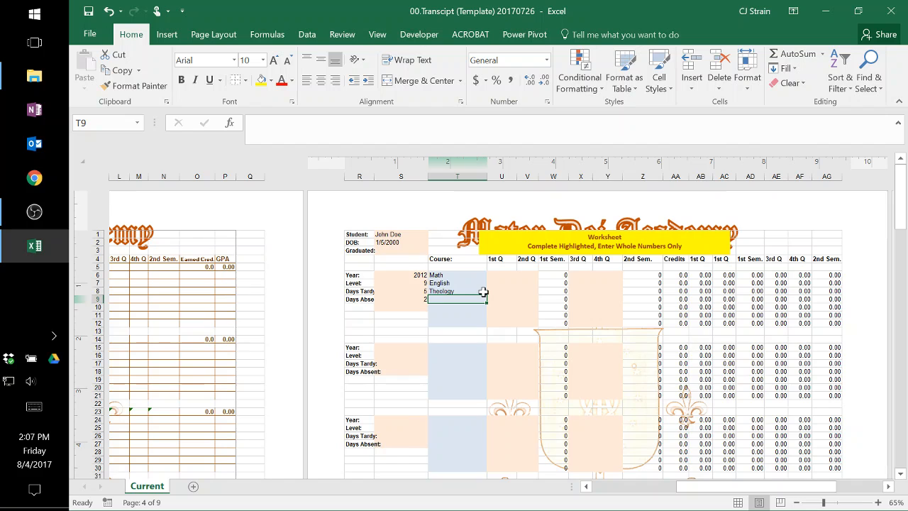
{"action": "type", "text": "Literature"}
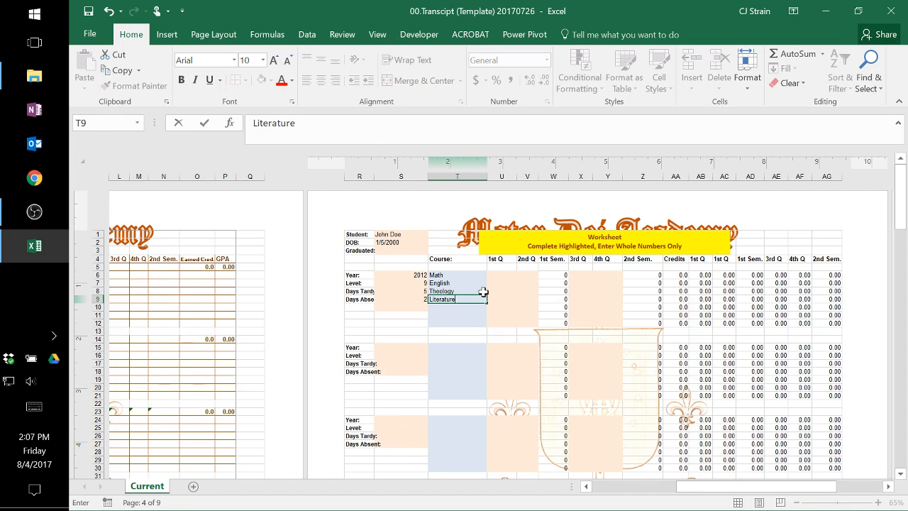
{"action": "key", "text": "Return"}
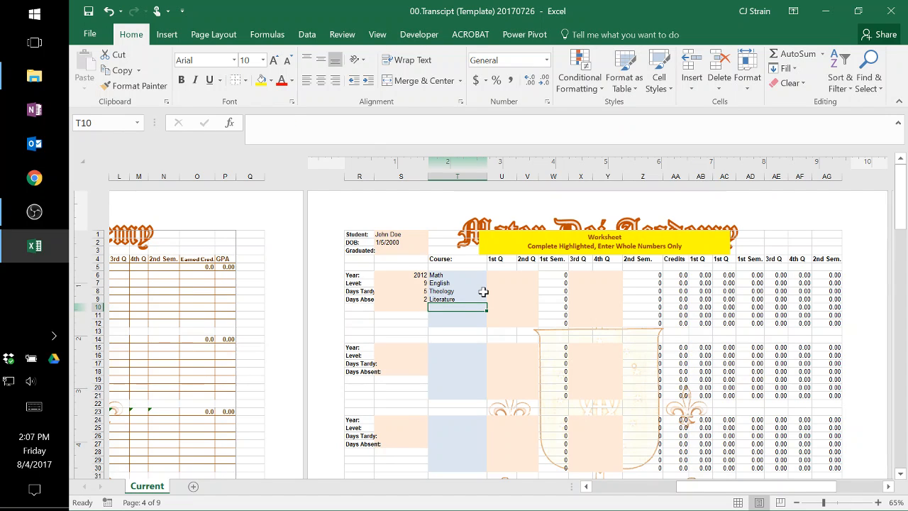
{"action": "type", "text": "History"}
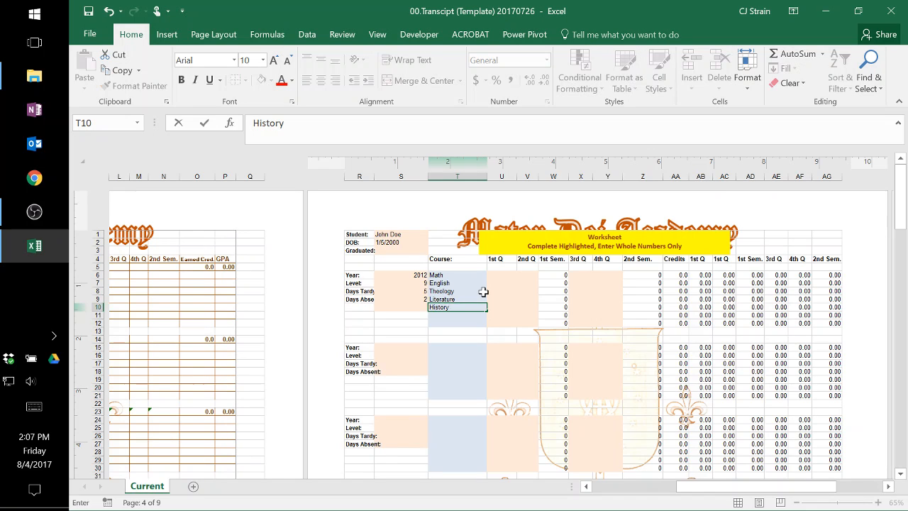
{"action": "key", "text": "Return"}
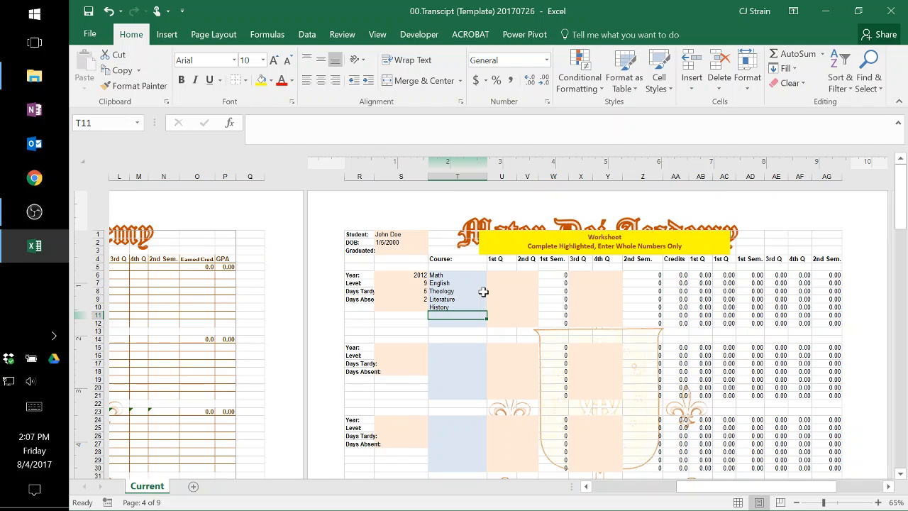
{"action": "type", "text": "Science"}
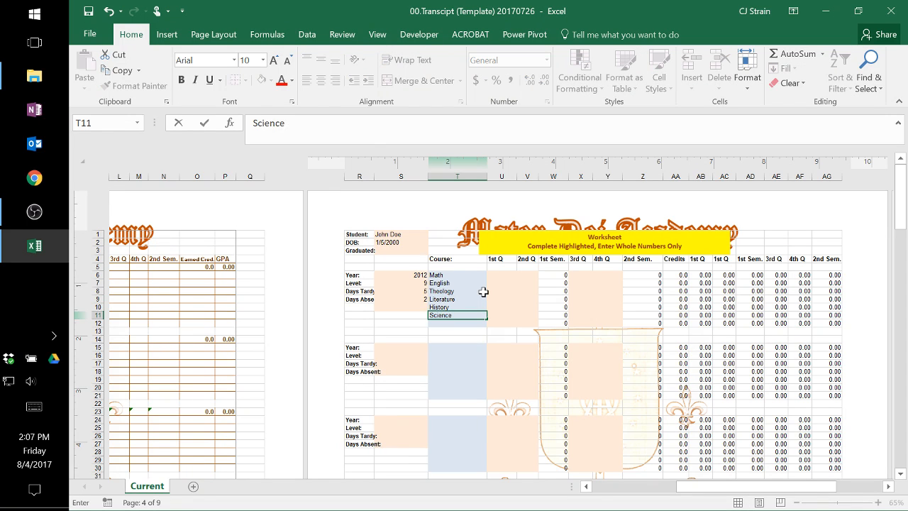
{"action": "left_click", "coordinate": [491, 308]}
- Enter the first-quarter grades 98, 78, 65, 89, 90 and 98 for the six courses in U6:U11
{"action": "left_click", "coordinate": [500, 277]}
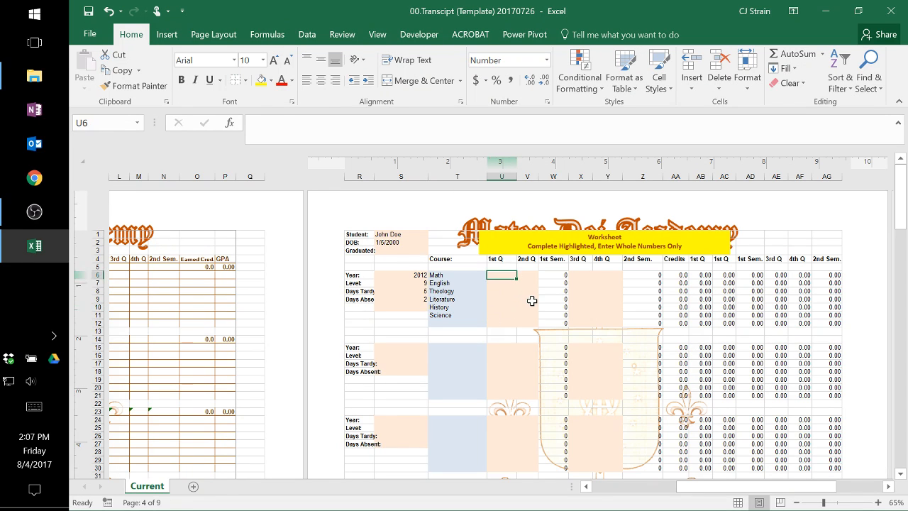
{"action": "type", "text": "98"}
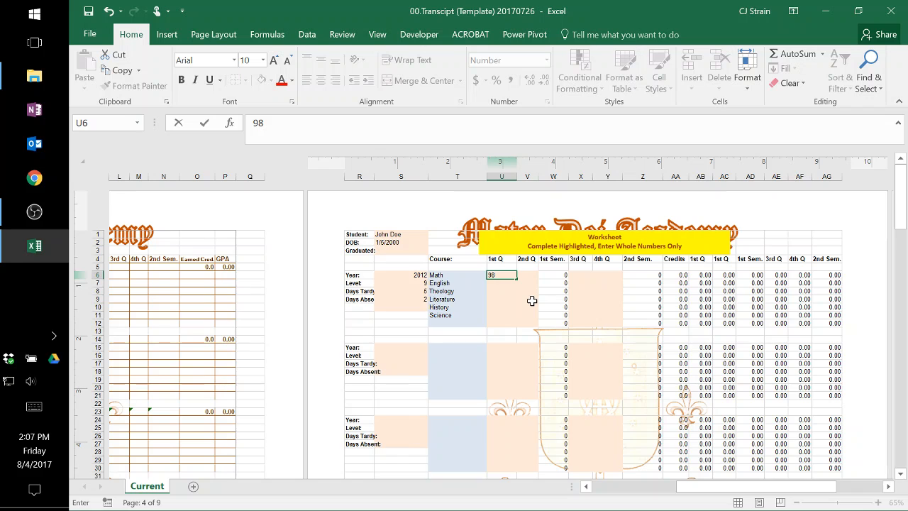
{"action": "key", "text": "Return"}
{"action": "type", "text": "78"}
{"action": "key", "text": "Return"}
{"action": "type", "text": "65"}
{"action": "key", "text": "Return"}
{"action": "type", "text": "89"}
{"action": "key", "text": "Return"}
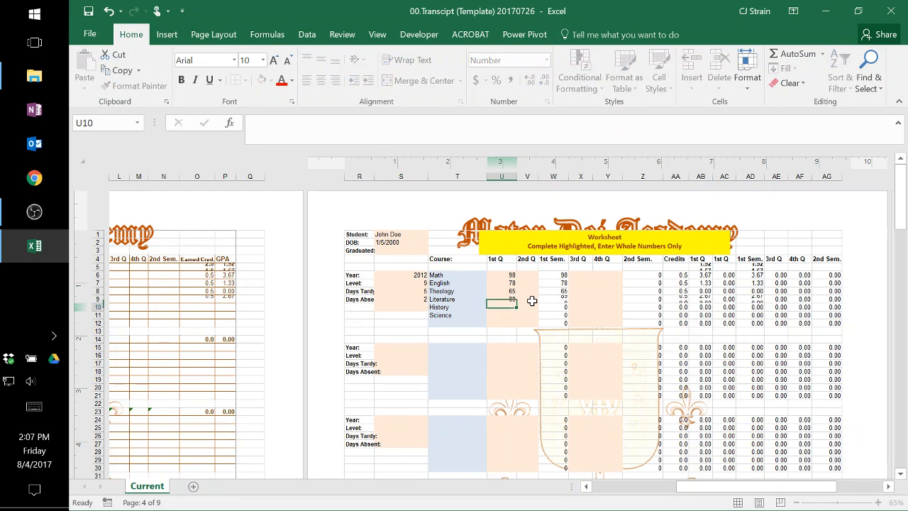
{"action": "type", "text": "90"}
{"action": "key", "text": "Return"}
{"action": "type", "text": "98"}
{"action": "key", "text": "Return"}
- Enter the second-quarter grades 100, 80, 85, 89, 95 and 86 for the six courses in V6:V11
{"action": "key", "text": "Right"}
{"action": "key", "text": "Right"}
{"action": "key", "text": "Up"}
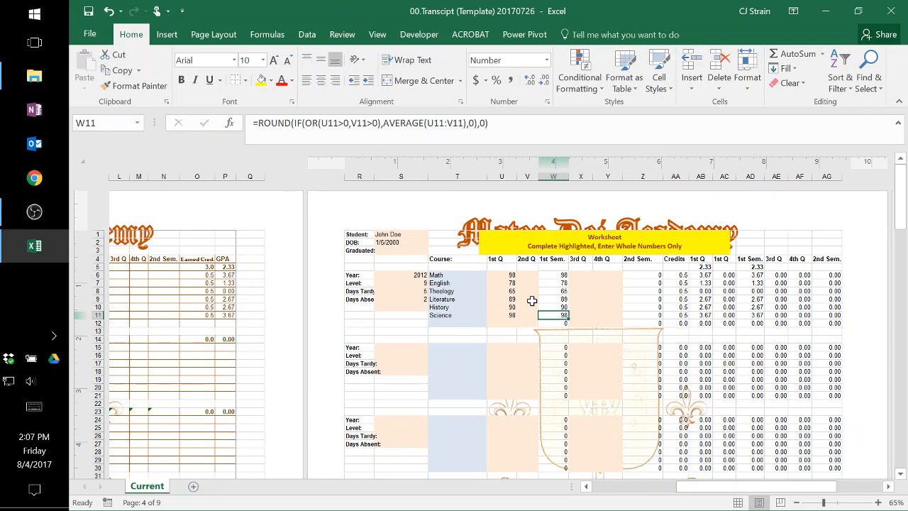
{"action": "key", "text": "Up"}
{"action": "key", "text": "Left"}
{"action": "key", "text": "Up"}
{"action": "key", "text": "Up"}
{"action": "key", "text": "Up"}
{"action": "key", "text": "Up"}
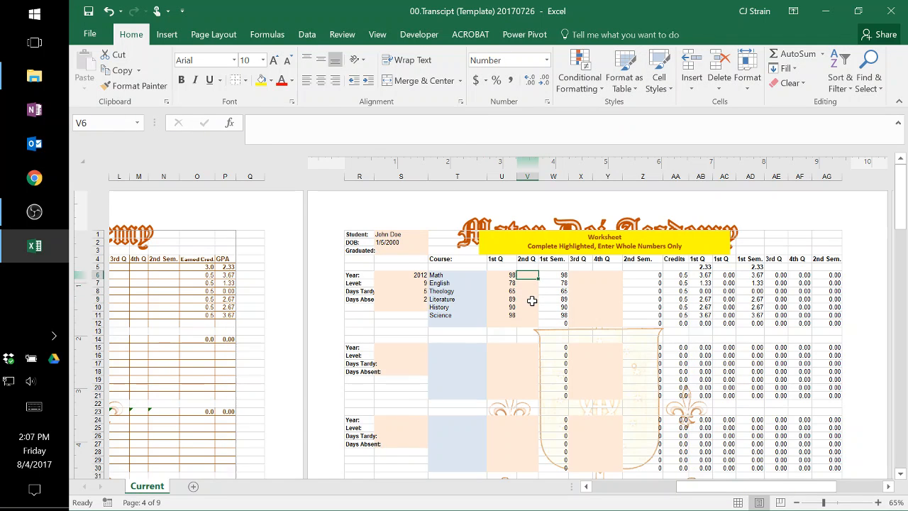
{"action": "type", "text": "100"}
{"action": "key", "text": "Return"}
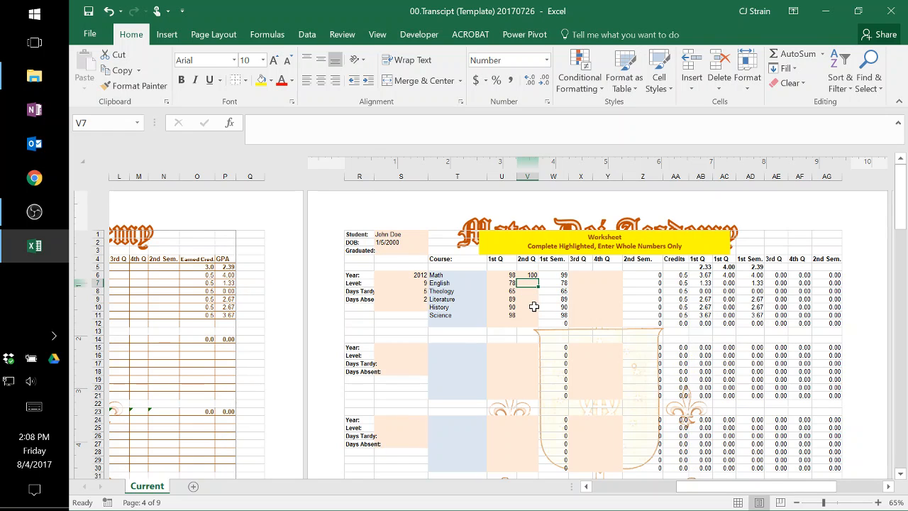
{"action": "type", "text": "80"}
{"action": "key", "text": "Return"}
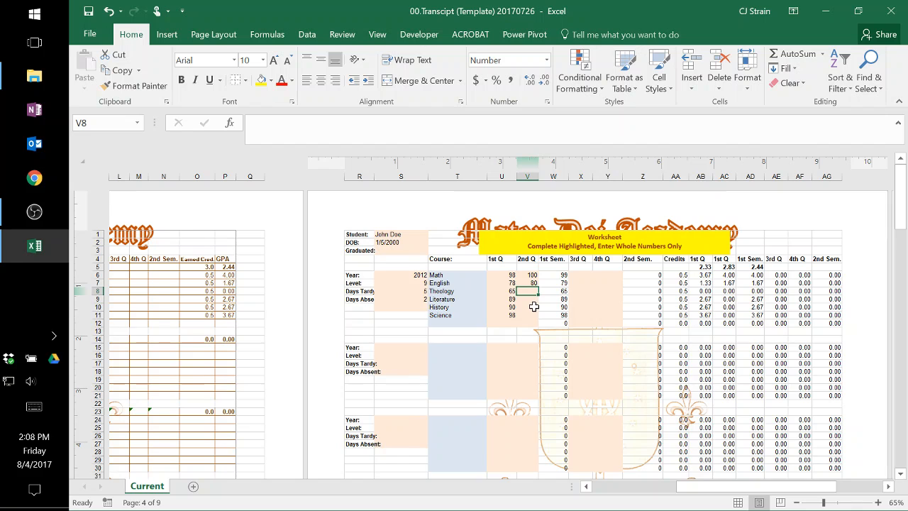
{"action": "type", "text": "85"}
{"action": "key", "text": "Return"}
{"action": "type", "text": "8"}
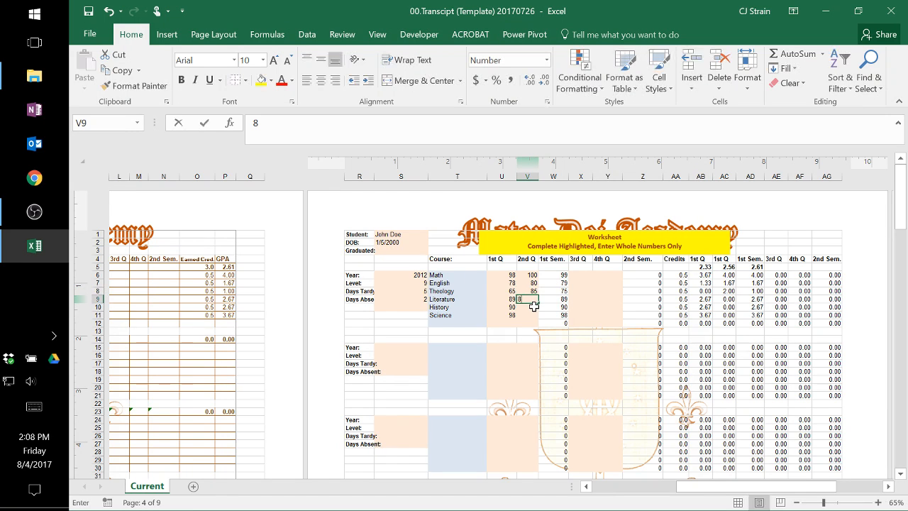
{"action": "type", "text": "9"}
{"action": "key", "text": "Return"}
{"action": "type", "text": "93"}
{"action": "key", "text": "Return"}
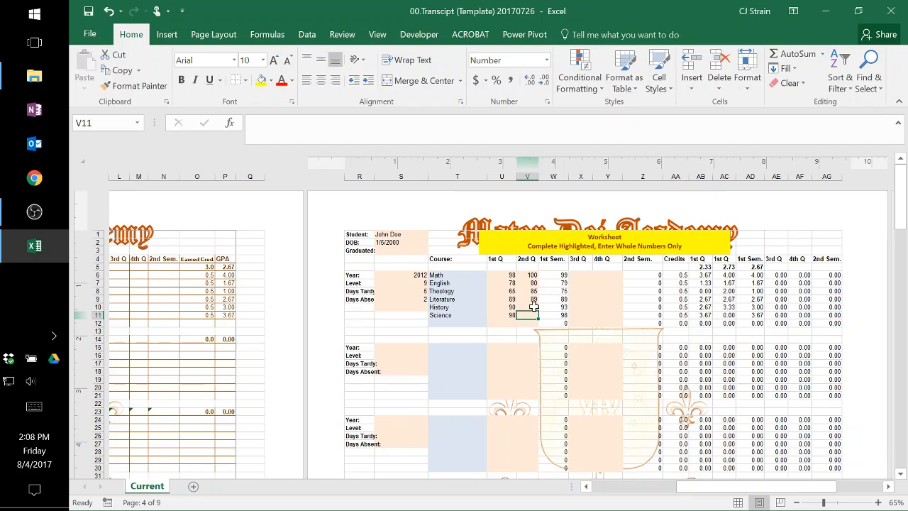
{"action": "type", "text": "86"}
{"action": "key", "text": "Return"}
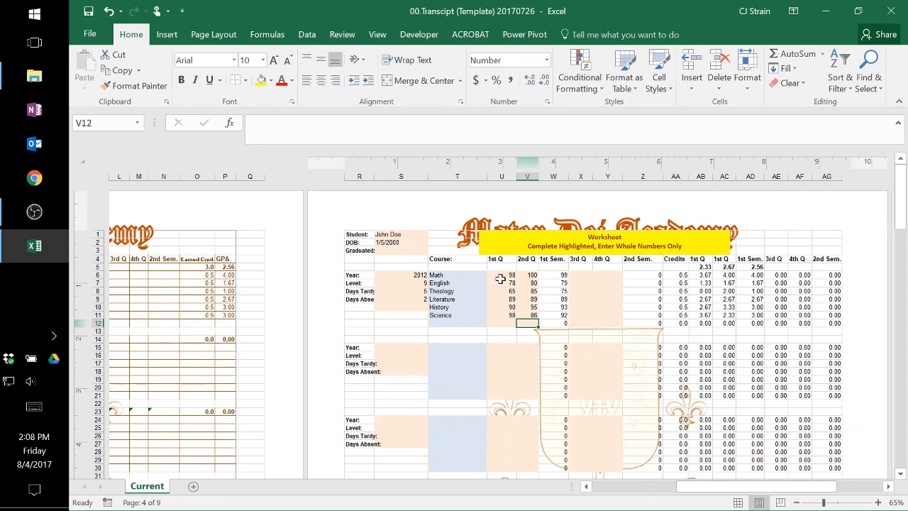
{"action": "left_click_drag", "start_coordinate": [719, 488], "coordinate": [637, 492]}
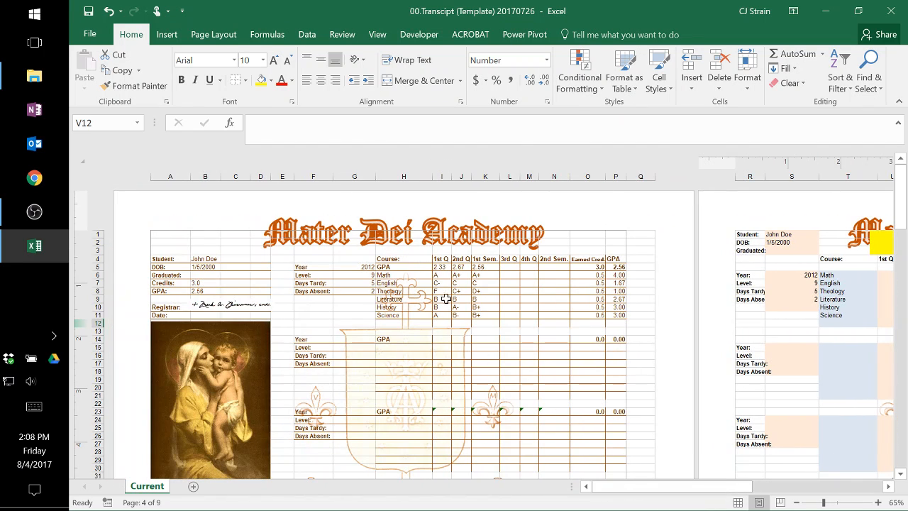
- Inspect the first- and second-quarter GPA formulas in I5 and J5 of the transcript page
{"action": "left_click", "coordinate": [441, 268]}
{"action": "left_click", "coordinate": [460, 267]}
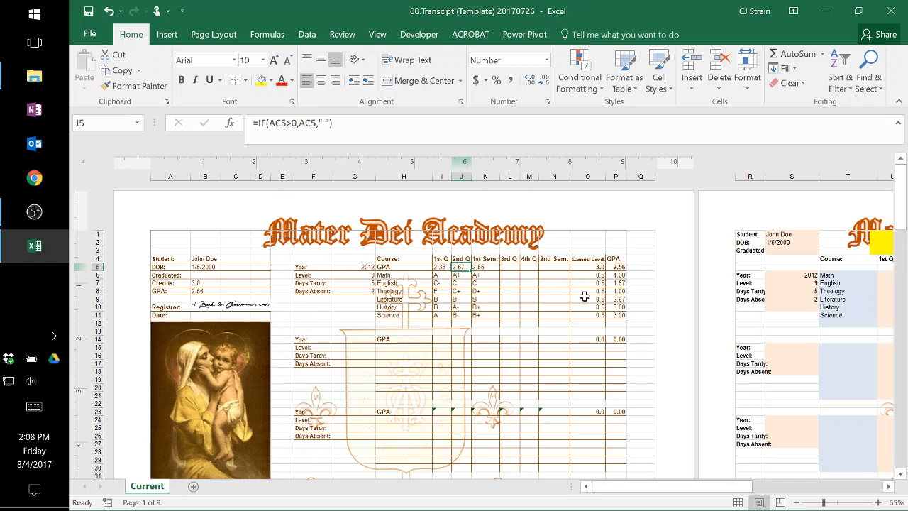
- Copy the first- and second-quarter grades for Math through History (U6:V10) into the third- and fourth-quarter columns starting at X6
{"action": "left_click_drag", "start_coordinate": [619, 493], "coordinate": [703, 495]}
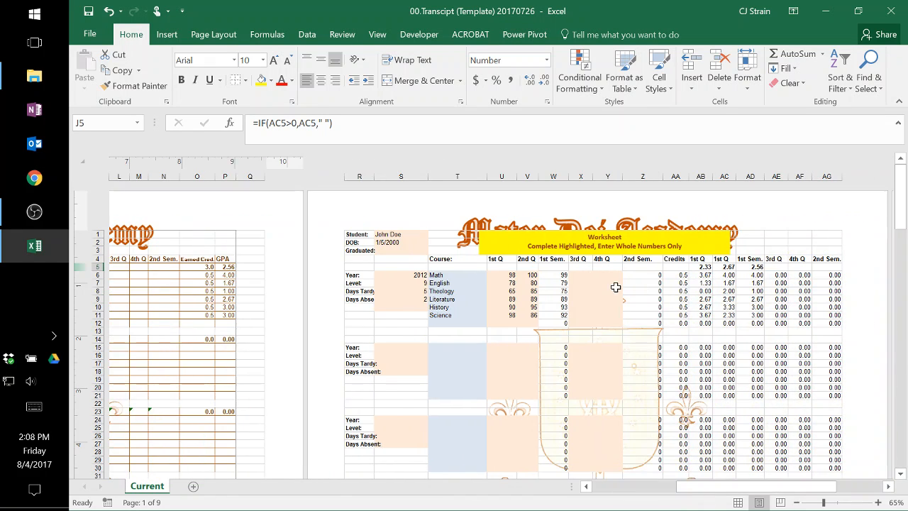
{"action": "left_click", "coordinate": [585, 277]}
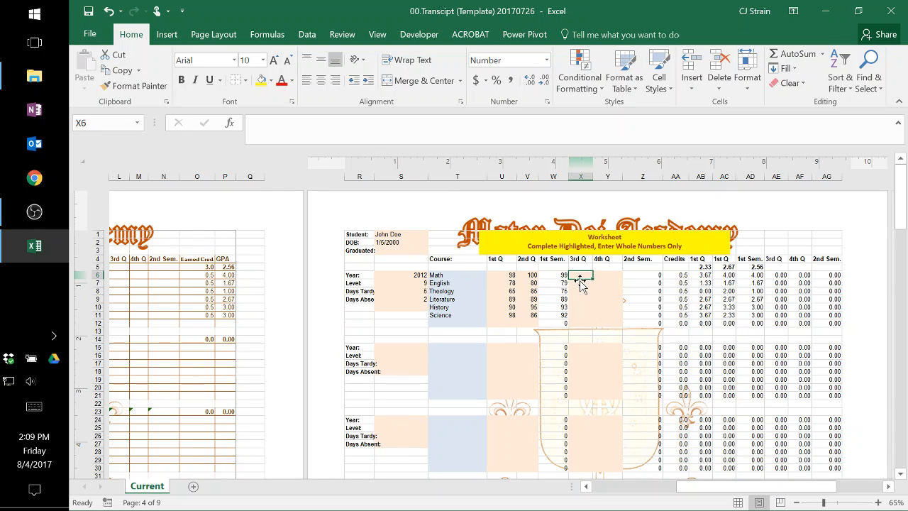
{"action": "left_click_drag", "start_coordinate": [509, 277], "coordinate": [530, 306]}
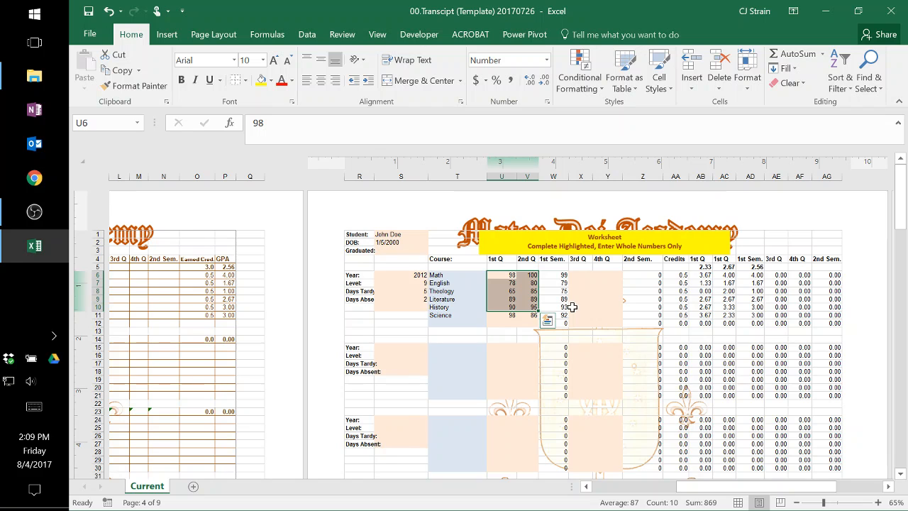
{"action": "key", "text": "ctrl+c"}
{"action": "left_click", "coordinate": [580, 275]}
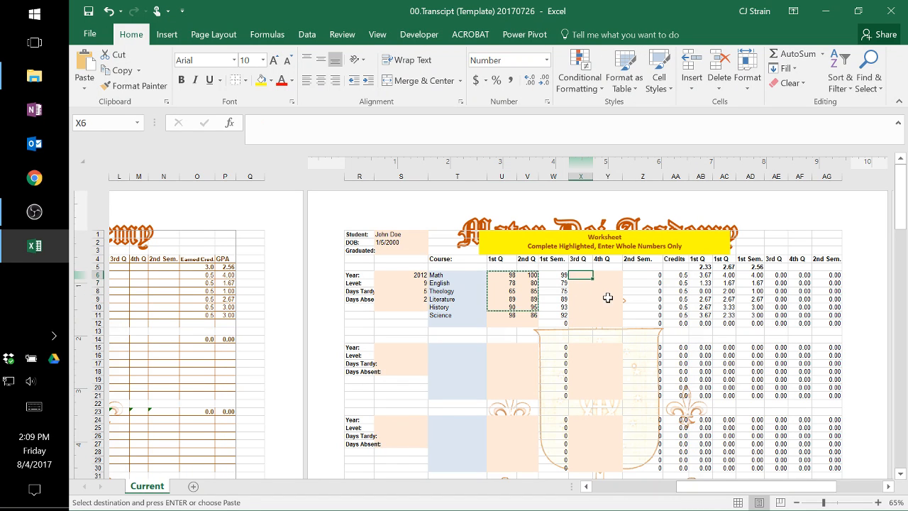
{"action": "key", "text": "ctrl+v"}
{"action": "left_click", "coordinate": [583, 315]}
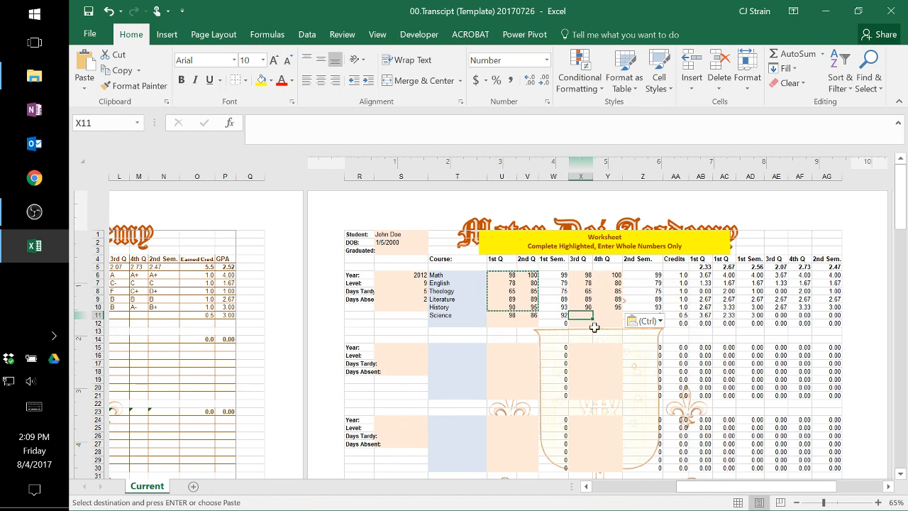
{"action": "key", "text": "BackSpace"}
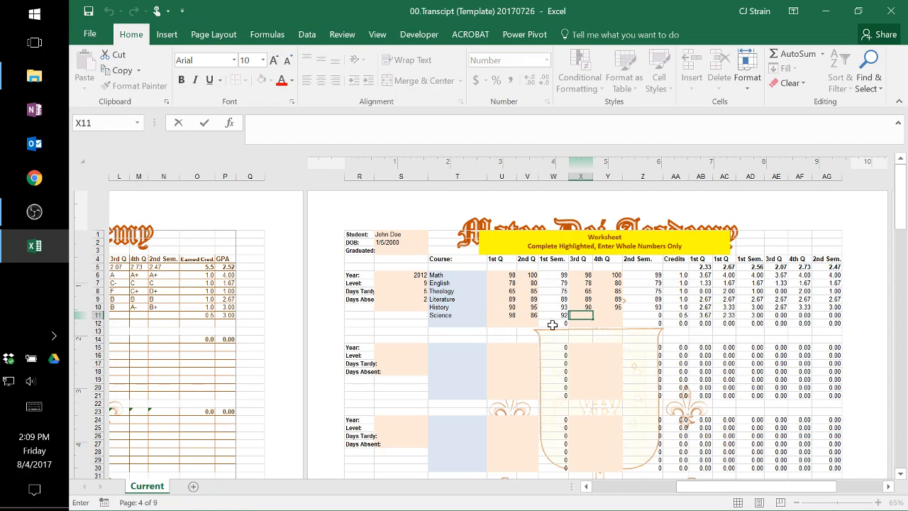
{"action": "left_click", "coordinate": [600, 314]}
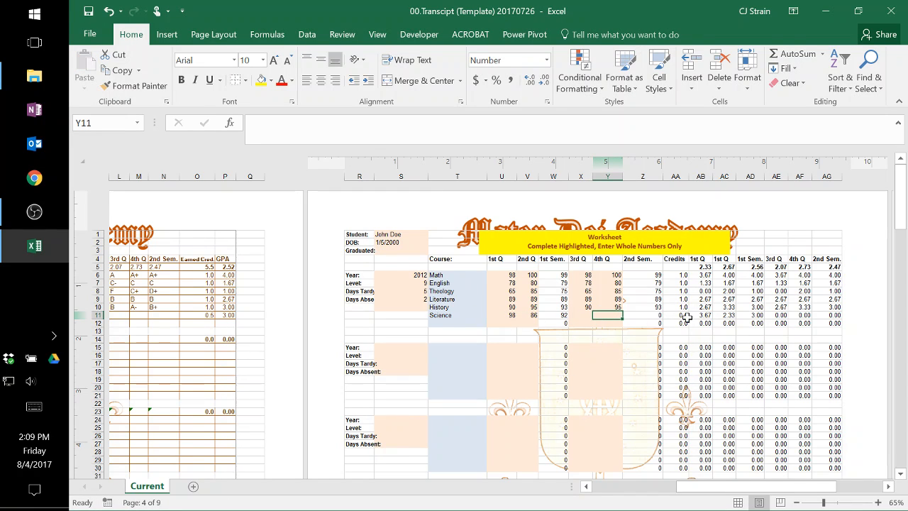
- Review the transcript page's student summary, first-year grades, remaining year blocks, grading key and footer
{"action": "left_click_drag", "start_coordinate": [763, 491], "coordinate": [659, 488]}
{"action": "scroll", "coordinate": [365, 311], "scroll_direction": "down", "scroll_amount": 3}
{"action": "scroll", "coordinate": [365, 311], "scroll_direction": "up", "scroll_amount": 3}
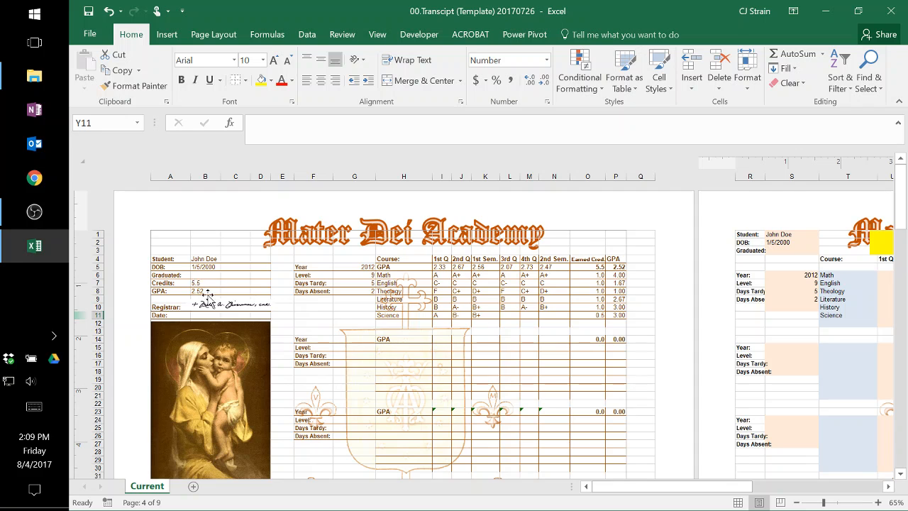
{"action": "scroll", "coordinate": [444, 344], "scroll_direction": "down", "scroll_amount": 4}
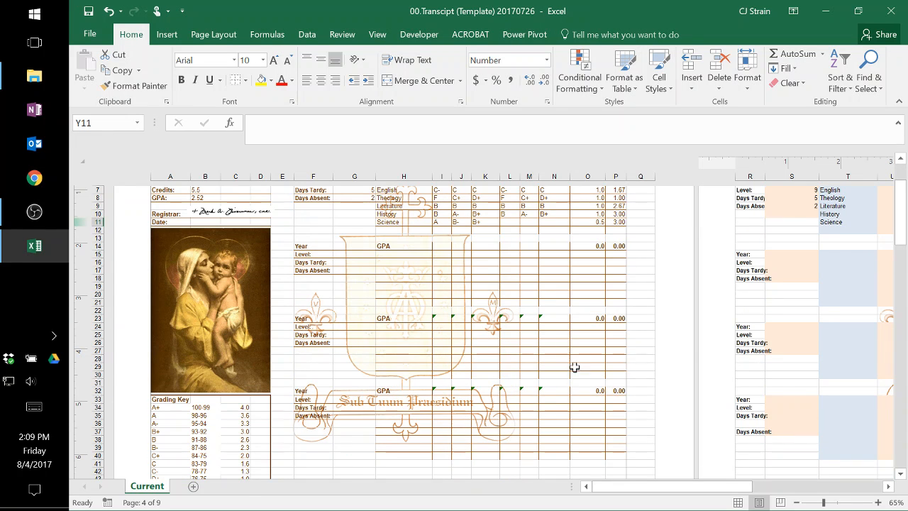
{"action": "scroll", "coordinate": [468, 386], "scroll_direction": "down", "scroll_amount": 2}
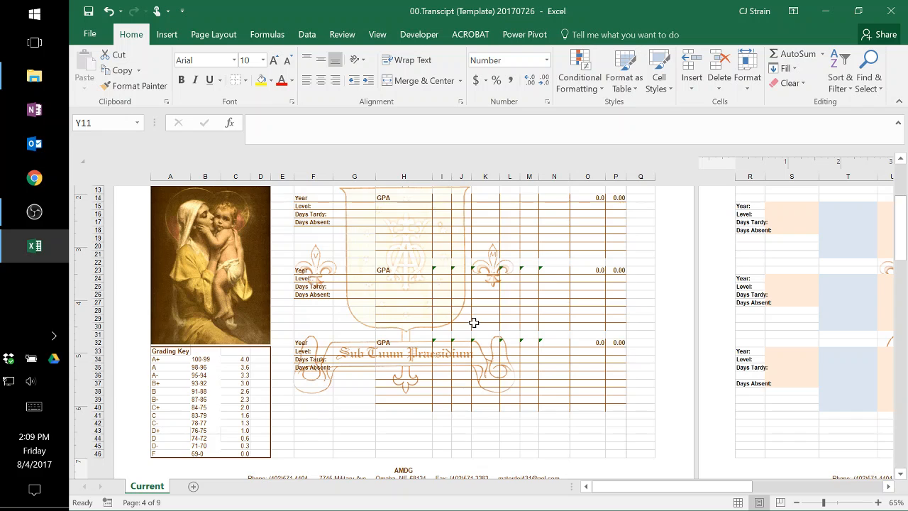
{"action": "scroll", "coordinate": [470, 323], "scroll_direction": "up", "scroll_amount": 5}
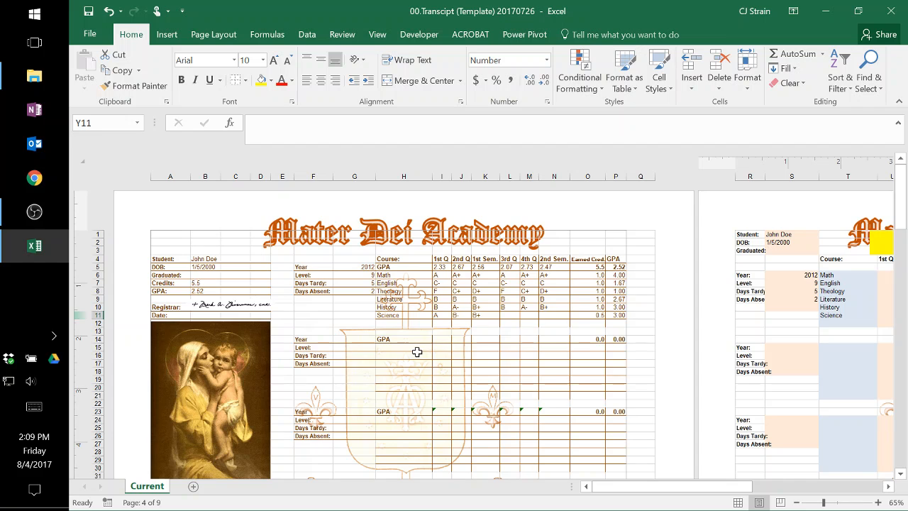
{"action": "scroll", "coordinate": [417, 351], "scroll_direction": "down", "scroll_amount": 4}
{"action": "scroll", "coordinate": [407, 396], "scroll_direction": "down", "scroll_amount": 2}
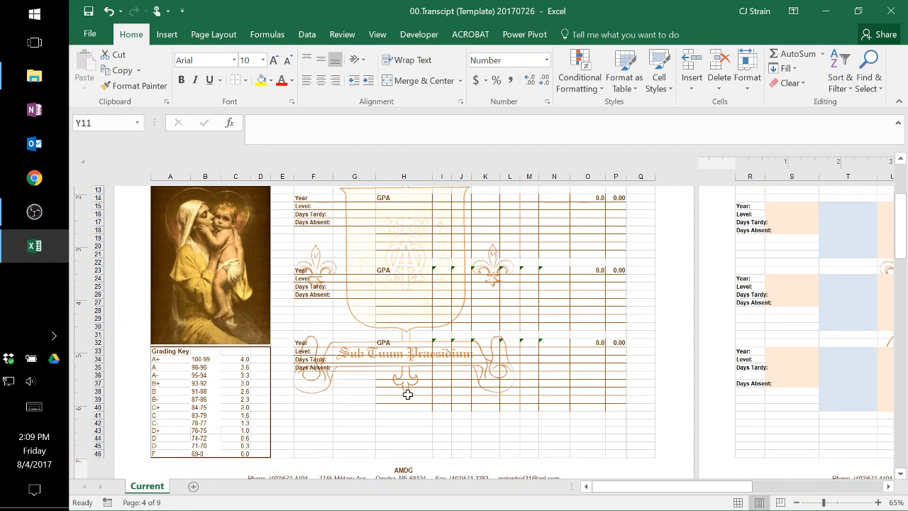
{"action": "scroll", "coordinate": [407, 394], "scroll_direction": "down", "scroll_amount": 1}
{"action": "scroll", "coordinate": [401, 388], "scroll_direction": "down", "scroll_amount": 1}
{"action": "scroll", "coordinate": [399, 384], "scroll_direction": "up", "scroll_amount": 1}
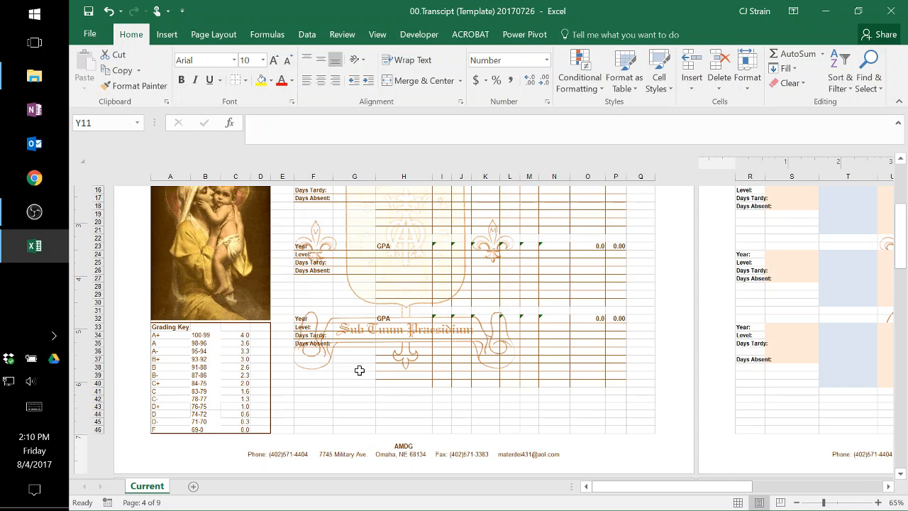
{"action": "scroll", "coordinate": [411, 348], "scroll_direction": "up", "scroll_amount": 1}
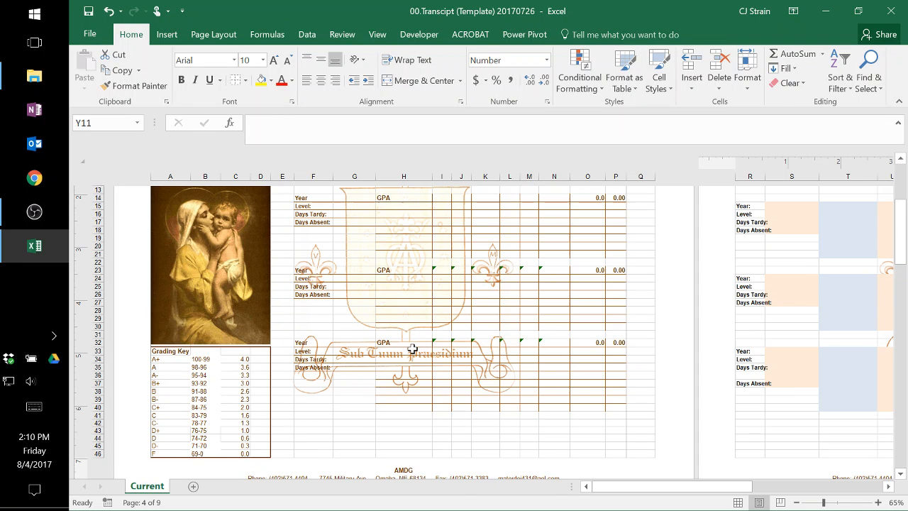
{"action": "scroll", "coordinate": [517, 366], "scroll_direction": "up", "scroll_amount": 1}
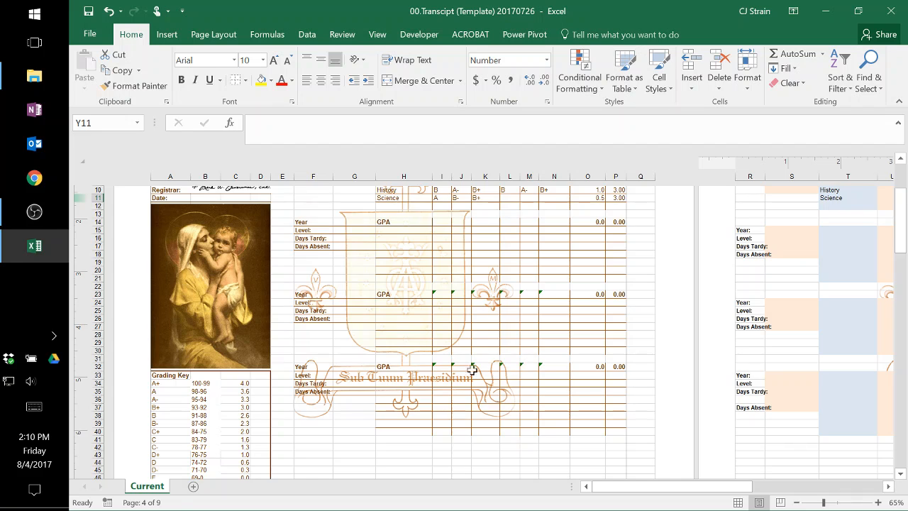
{"action": "scroll", "coordinate": [511, 367], "scroll_direction": "down", "scroll_amount": 1}
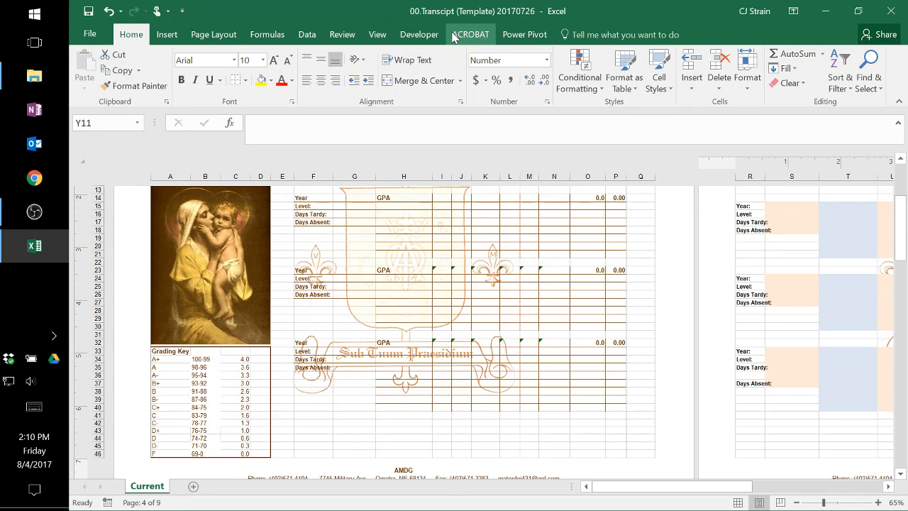
{"action": "scroll", "coordinate": [471, 193], "scroll_direction": "up", "scroll_amount": 4}
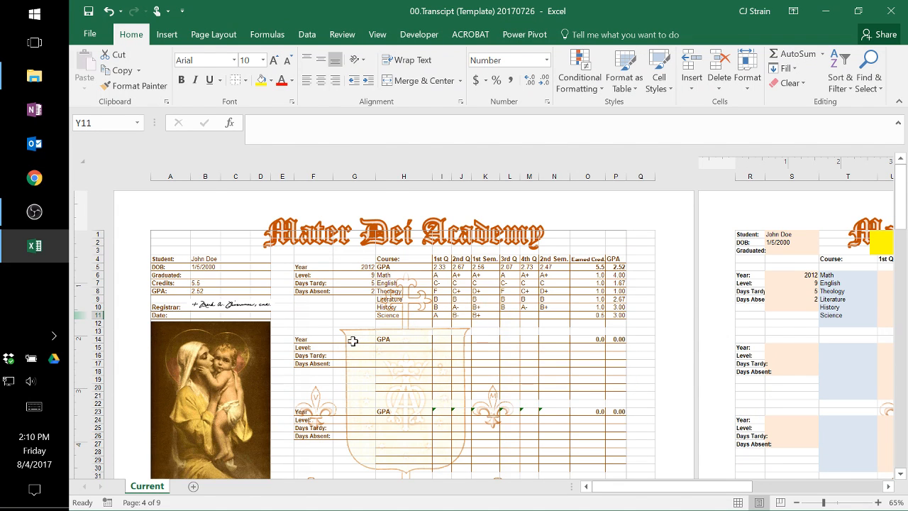
{"action": "scroll", "coordinate": [353, 341], "scroll_direction": "down", "scroll_amount": 4}
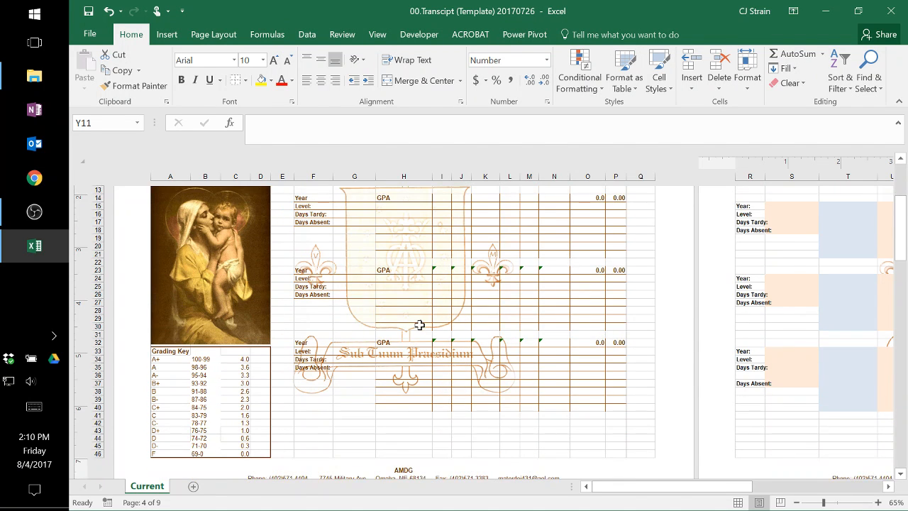
{"action": "scroll", "coordinate": [419, 324], "scroll_direction": "up", "scroll_amount": 4}
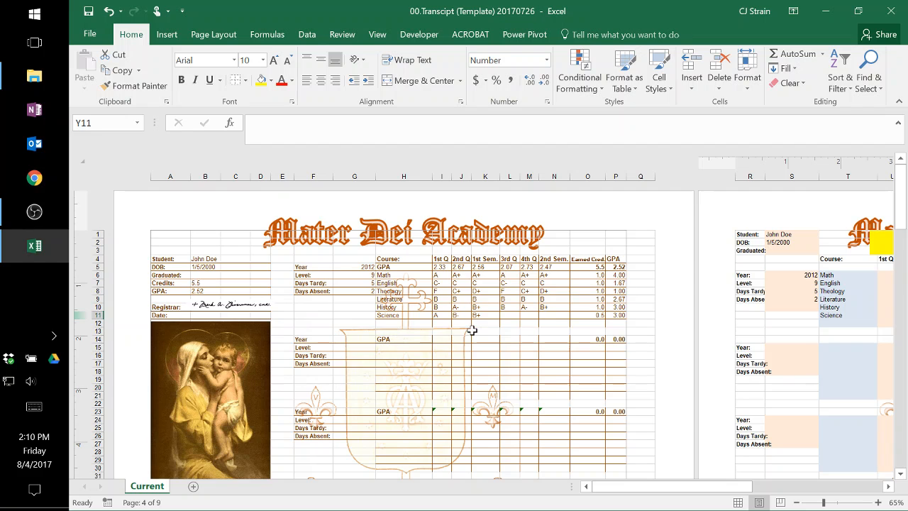
- Check the transcript page in the print preview and return to the worksheet without printing
{"action": "left_click", "coordinate": [89, 34]}
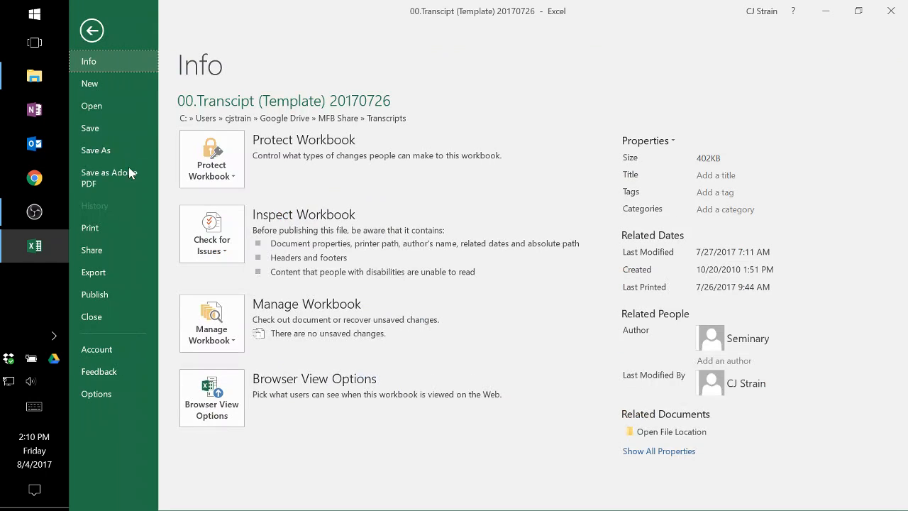
{"action": "left_click", "coordinate": [90, 228]}
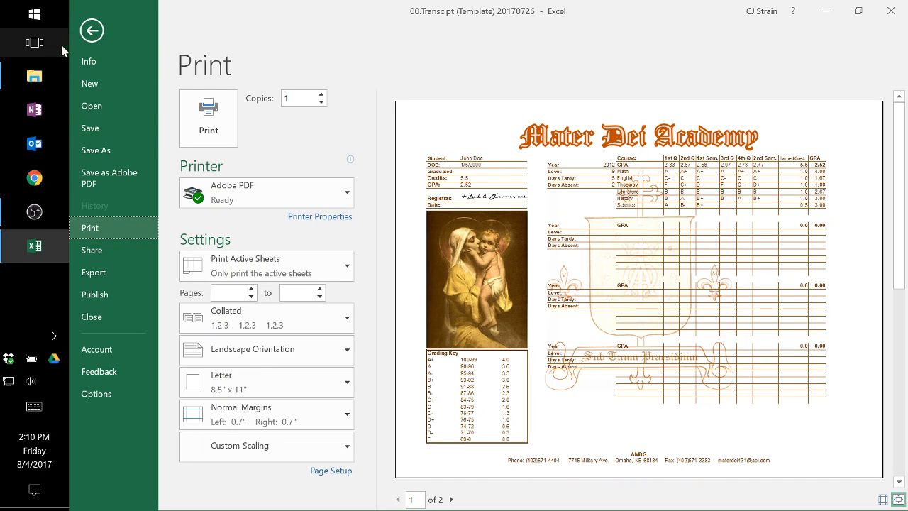
{"action": "left_click", "coordinate": [90, 32]}
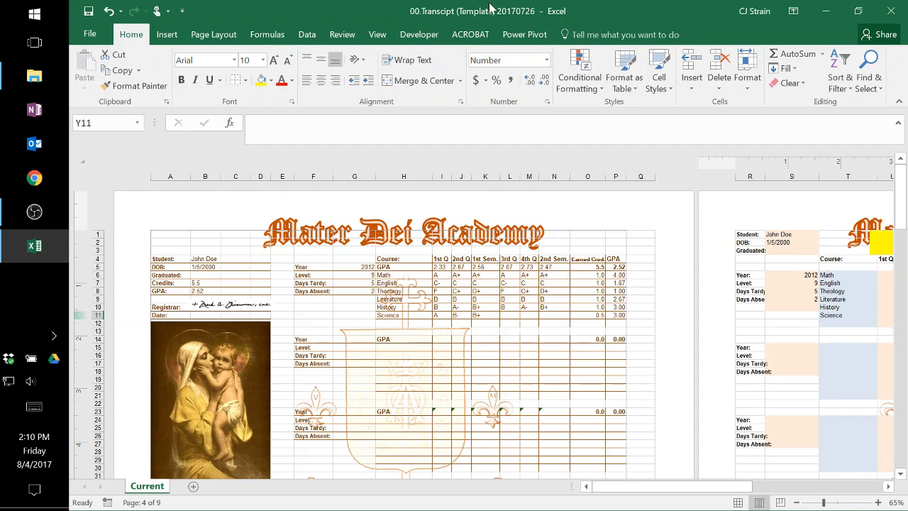
- Place the transcript workbook beside File Explorer and open the workbook GB HS Lit and Grammar 20170729 from MFB Share's Gradebooks folder
{"action": "left_click_drag", "start_coordinate": [487, 10], "coordinate": [905, 178]}
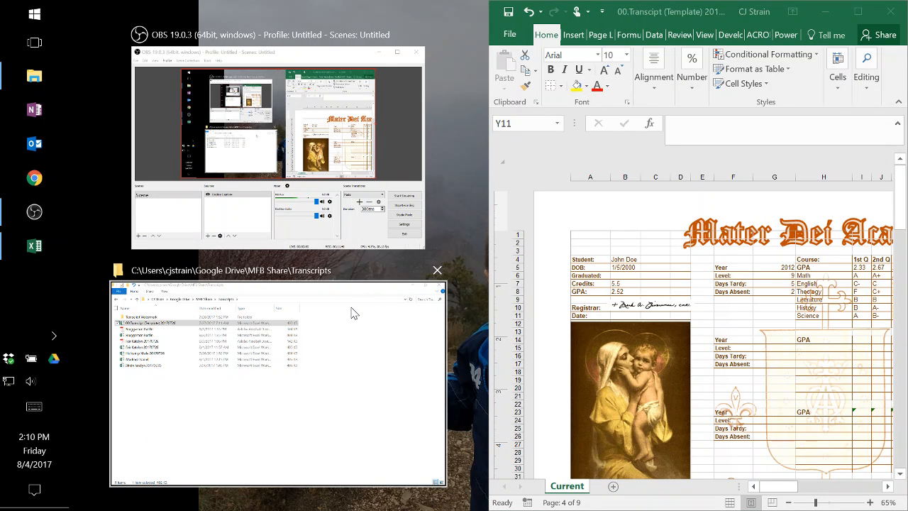
{"action": "left_click", "coordinate": [341, 420]}
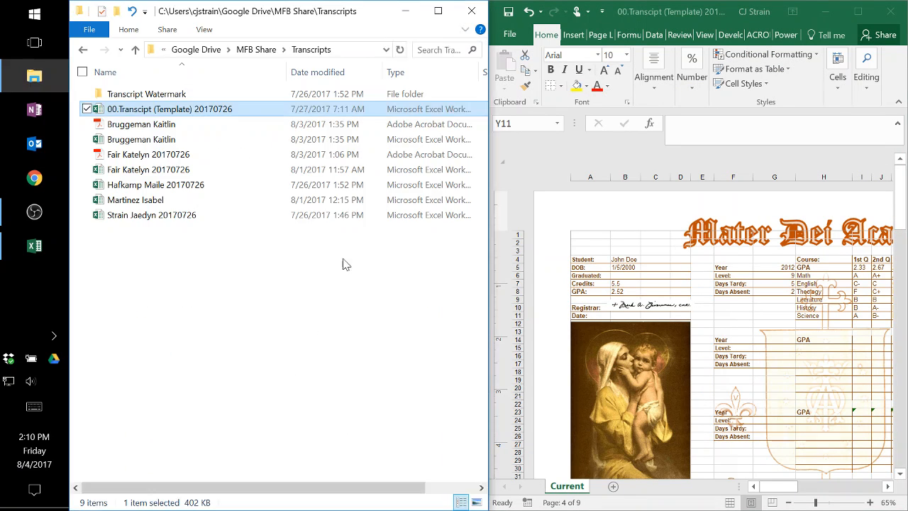
{"action": "left_click", "coordinate": [263, 47]}
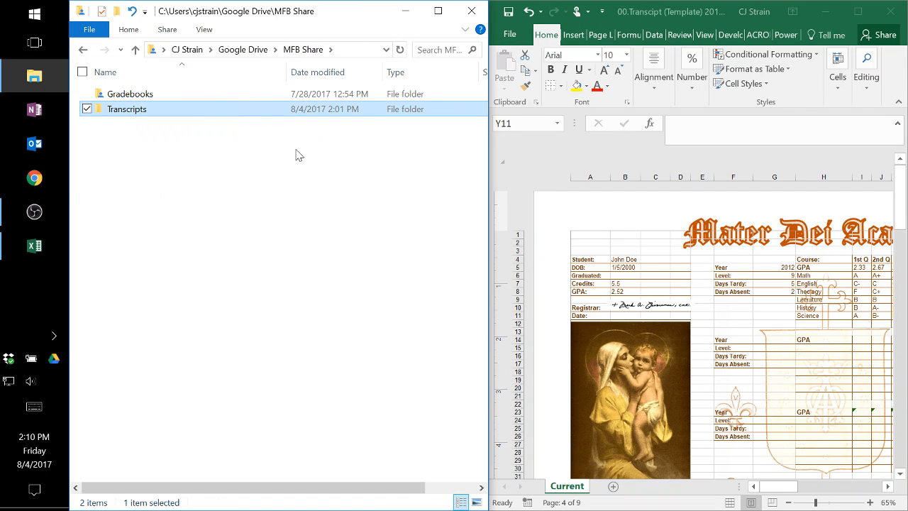
{"action": "double_click", "coordinate": [142, 97]}
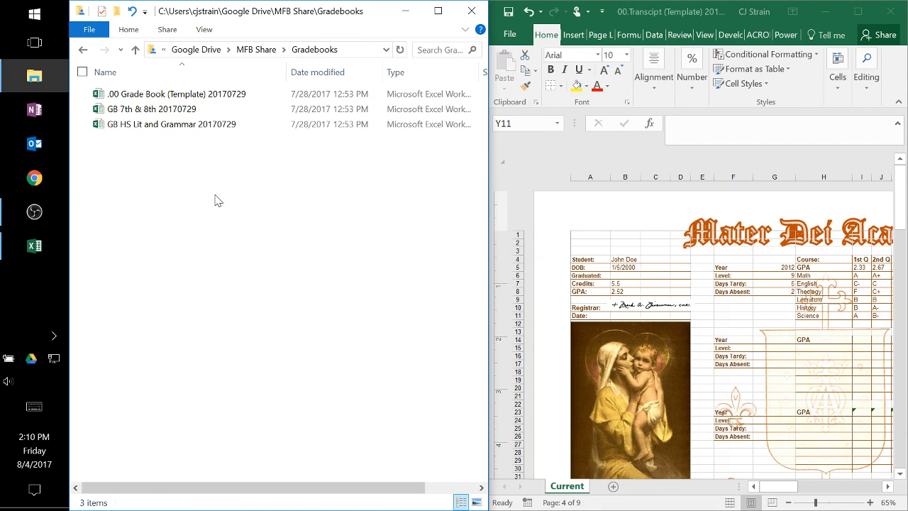
{"action": "double_click", "coordinate": [178, 124]}
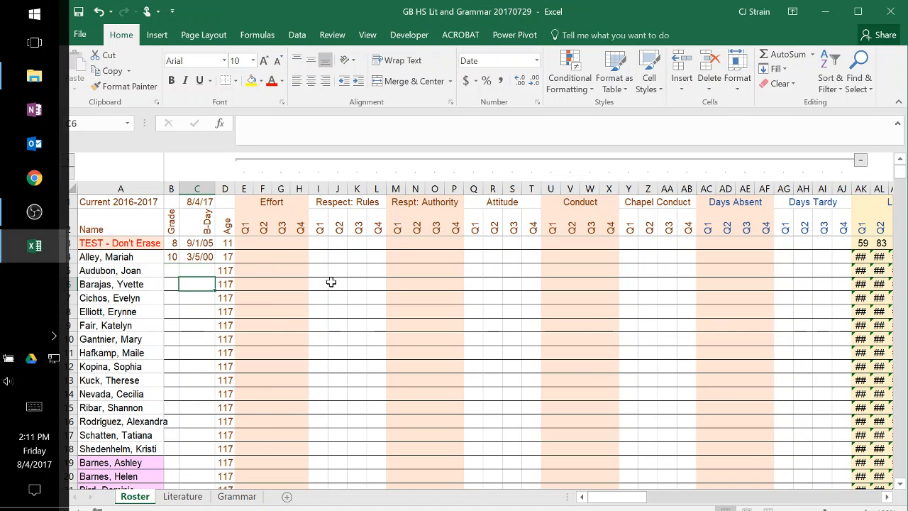
- Examine the Roster sheet's student names, the heading groups from Effort to Chapel Conduct, the TEST - Don't Erase row and rows 3 to 7
{"action": "left_click", "coordinate": [104, 256]}
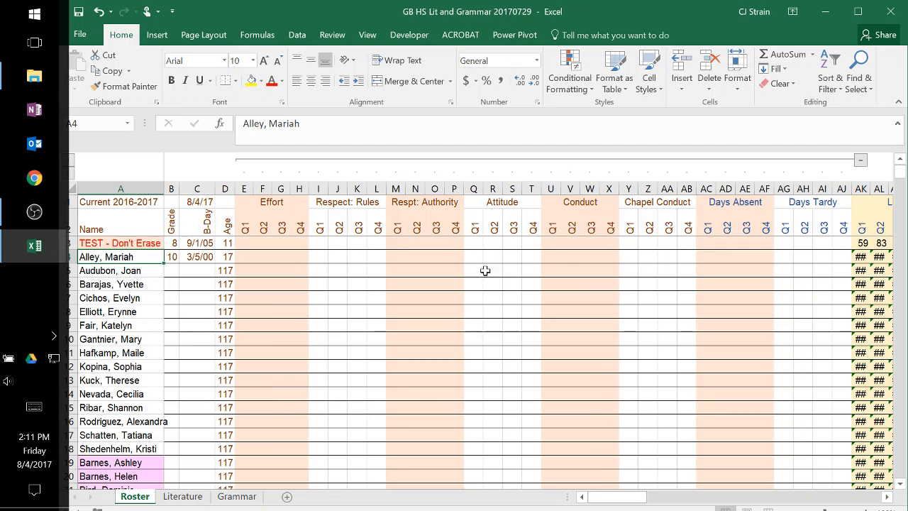
{"action": "left_click_drag", "start_coordinate": [681, 206], "coordinate": [255, 230]}
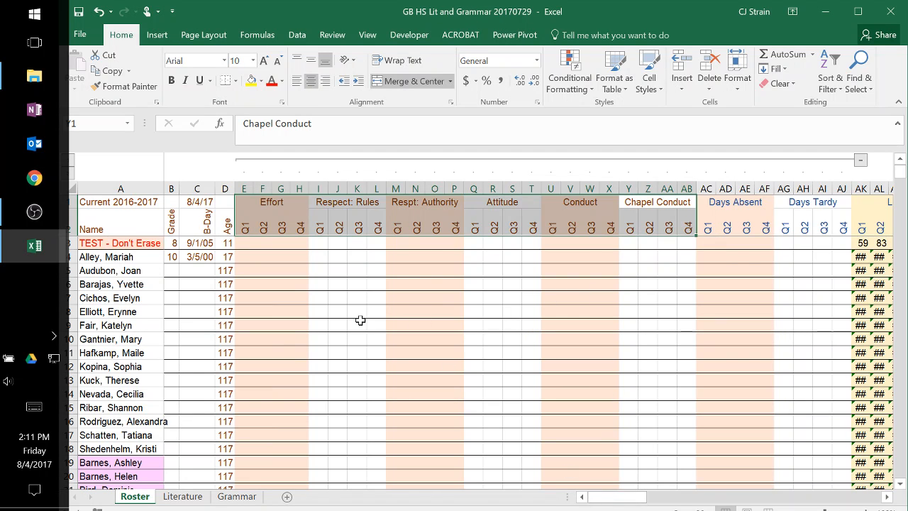
{"action": "left_click", "coordinate": [358, 321]}
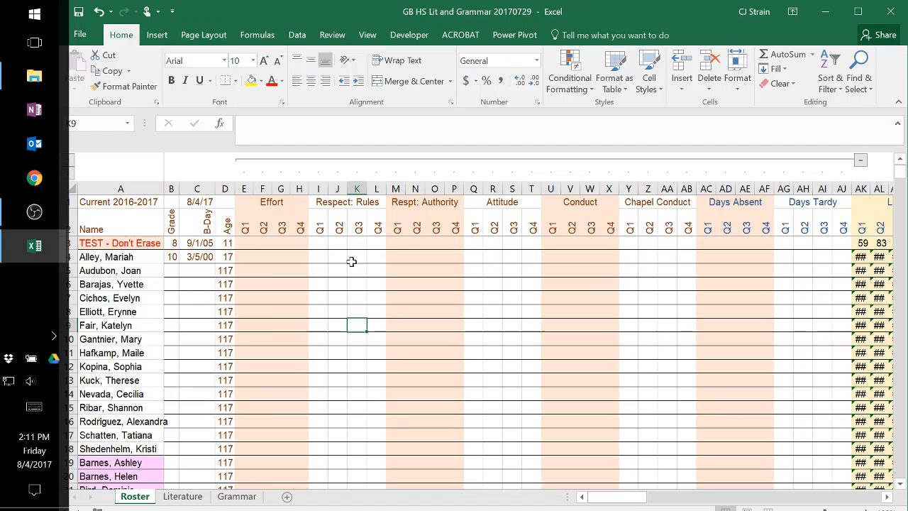
{"action": "left_click", "coordinate": [70, 242]}
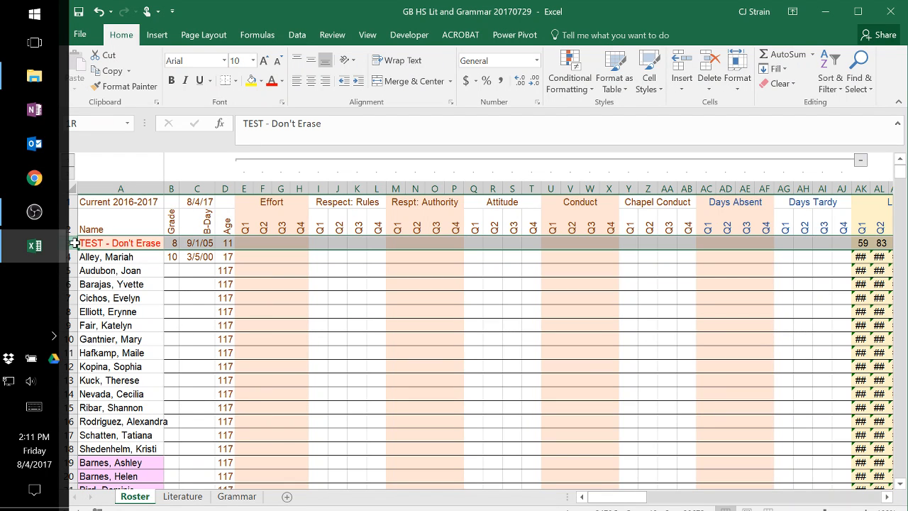
{"action": "left_click", "coordinate": [196, 270]}
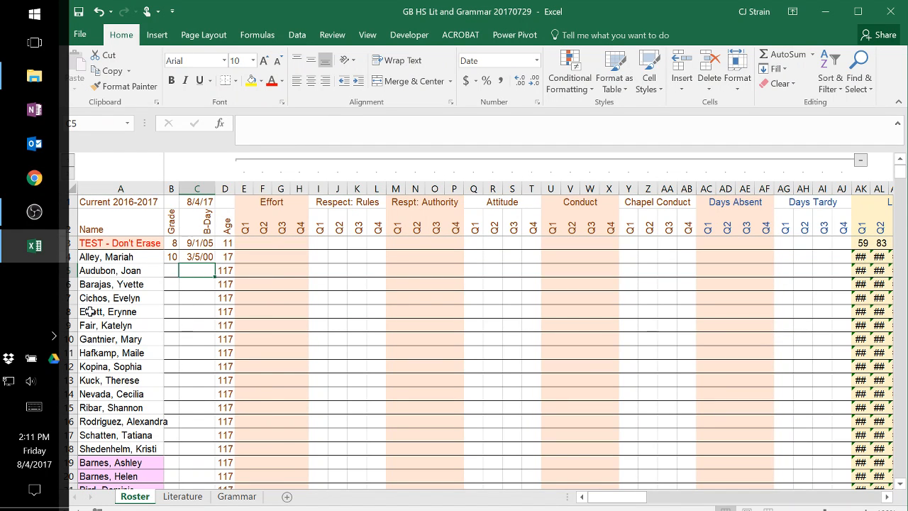
{"action": "left_click", "coordinate": [119, 311]}
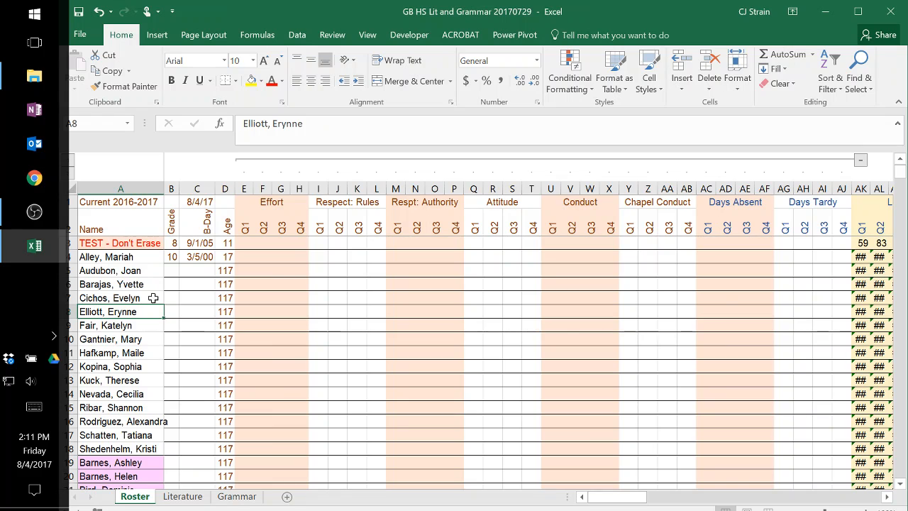
{"action": "left_click", "coordinate": [73, 294]}
{"action": "left_click_drag", "start_coordinate": [74, 289], "coordinate": [68, 243]}
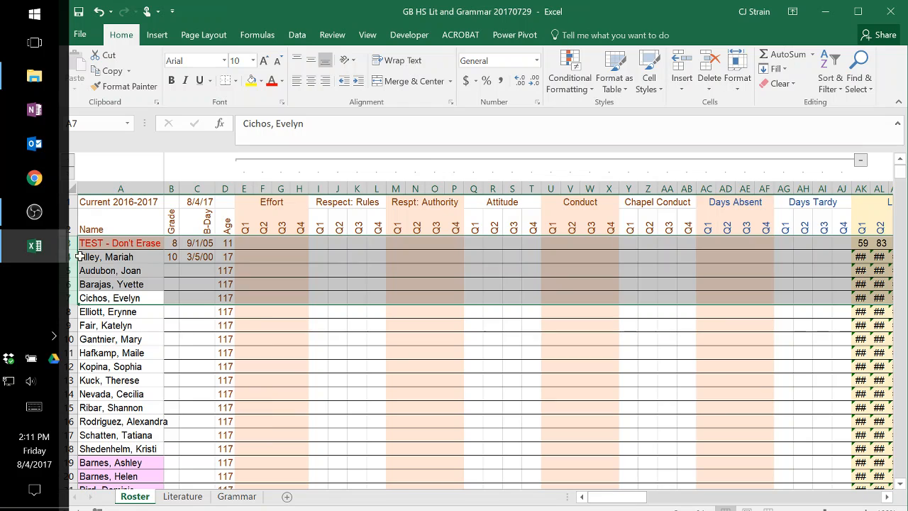
- Hide rows 3 to 7 of the Roster sheet so that row 8 follows directly below the headings
{"action": "left_click", "coordinate": [183, 268]}
{"action": "left_click", "coordinate": [150, 245]}
{"action": "left_click_drag", "start_coordinate": [130, 268], "coordinate": [132, 312]}
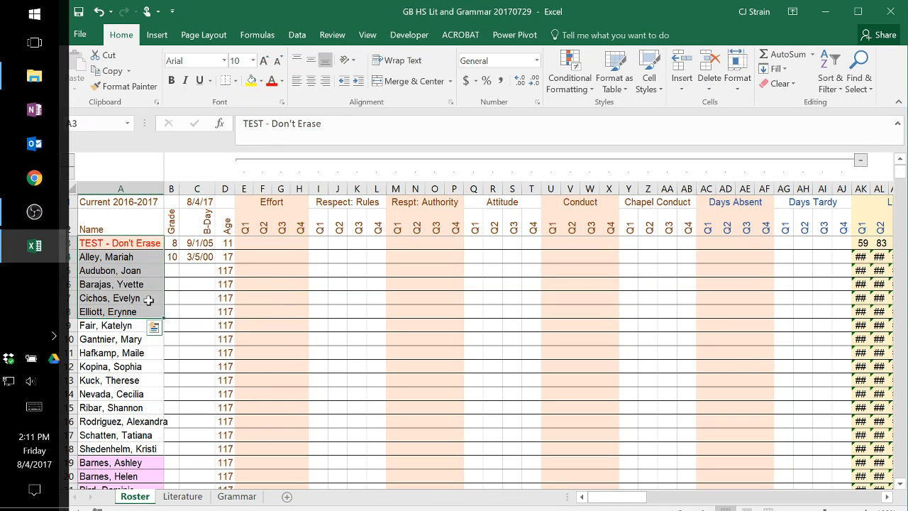
{"action": "left_click", "coordinate": [226, 284]}
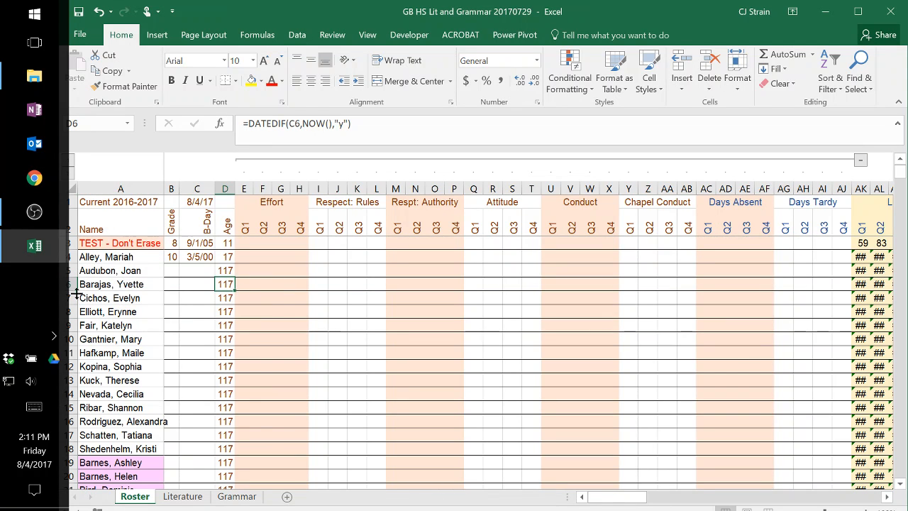
{"action": "left_click_drag", "start_coordinate": [71, 298], "coordinate": [71, 243]}
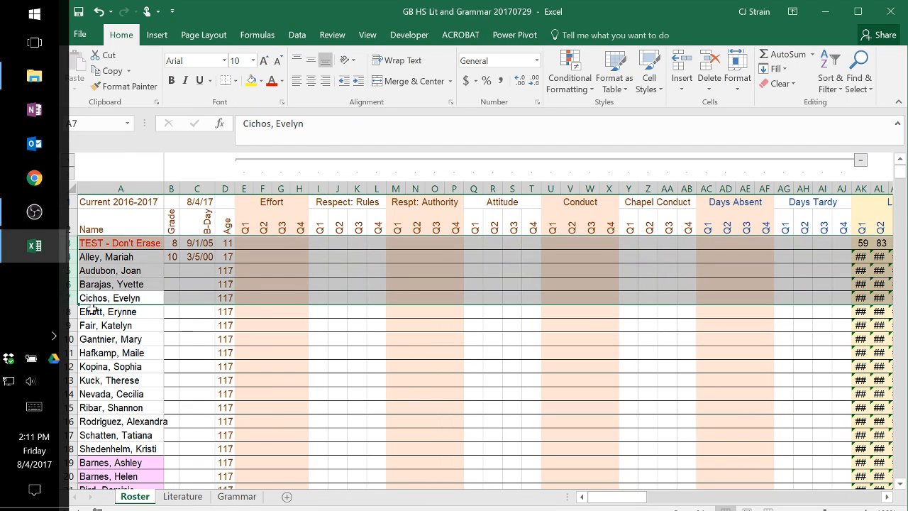
{"action": "right_click", "coordinate": [70, 271]}
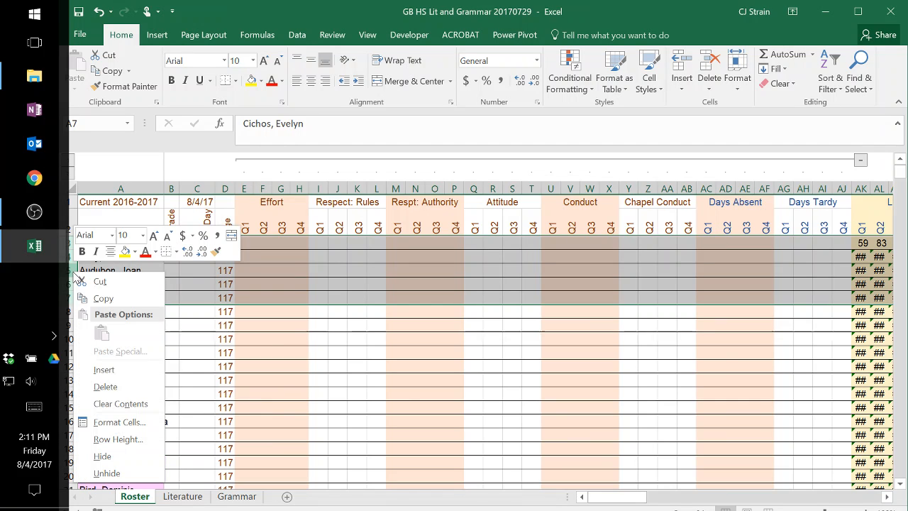
{"action": "left_click", "coordinate": [103, 457]}
{"action": "left_click", "coordinate": [243, 284]}
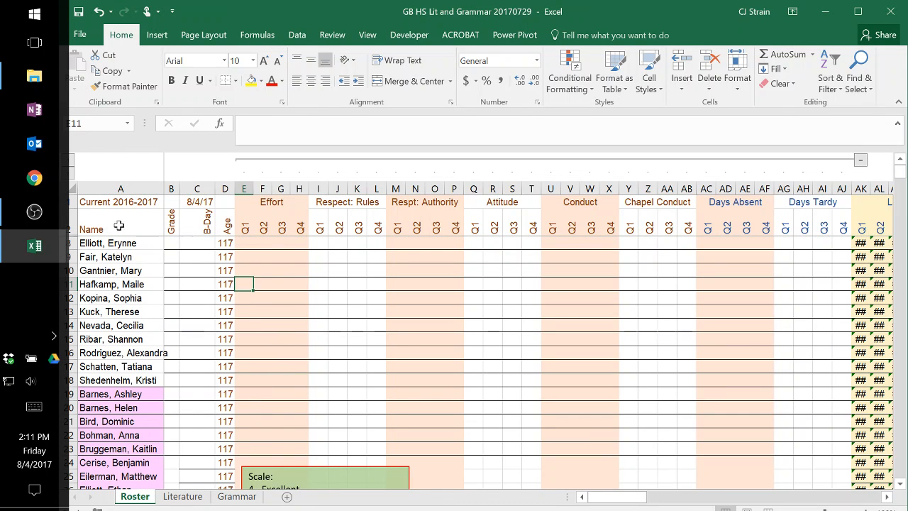
- Move the green Scale text box up so that its upper edge sits near row 13
{"action": "left_click_drag", "start_coordinate": [121, 212], "coordinate": [676, 247]}
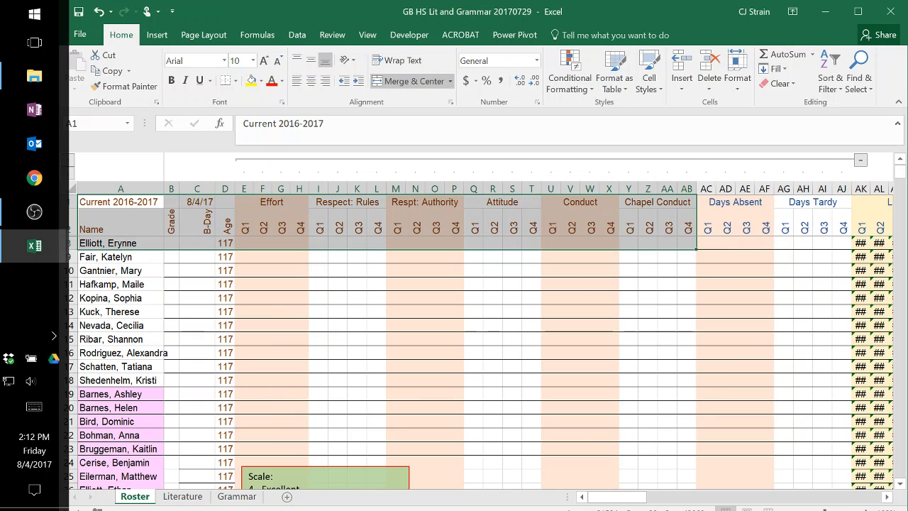
{"action": "left_click", "coordinate": [338, 465]}
{"action": "left_click_drag", "start_coordinate": [339, 461], "coordinate": [337, 304]}
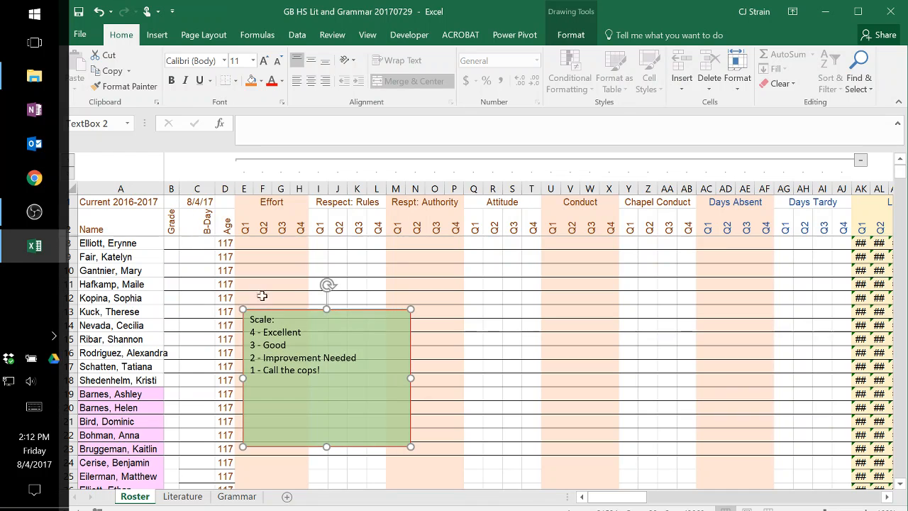
- Copy the Roster range from A1 to AB8, covering the headings through Chapel Conduct and the first visible student row
{"action": "left_click_drag", "start_coordinate": [110, 204], "coordinate": [685, 243]}
{"action": "right_click", "coordinate": [283, 223]}
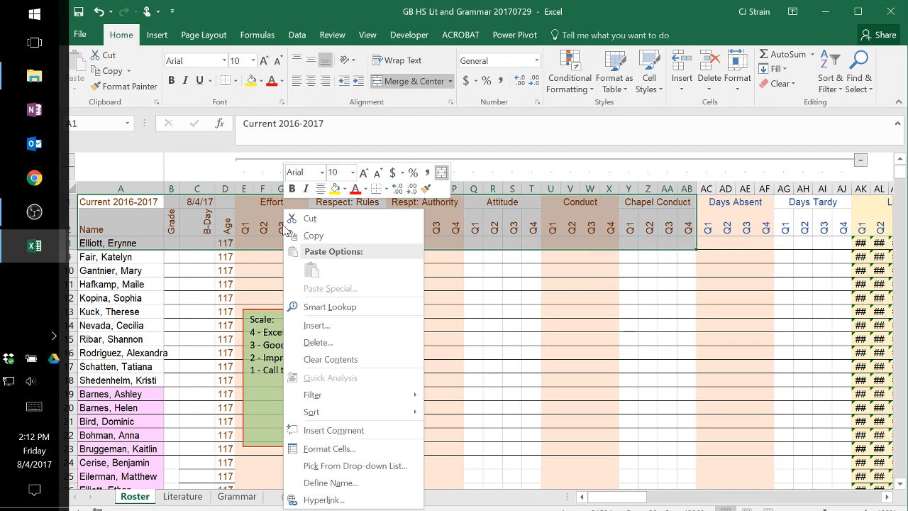
{"action": "left_click", "coordinate": [313, 235]}
- Switch to the maximized transcript workbook and paste the copied roster range as a picture at cell E41
{"action": "mouse_move", "coordinate": [60, 245]}
{"action": "left_click", "coordinate": [146, 195]}
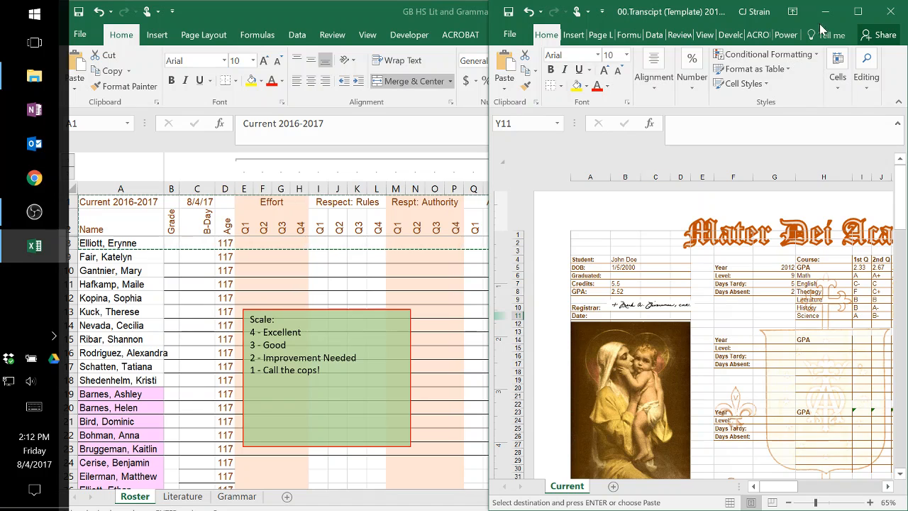
{"action": "left_click", "coordinate": [854, 12]}
{"action": "scroll", "coordinate": [324, 353], "scroll_direction": "down", "scroll_amount": 7}
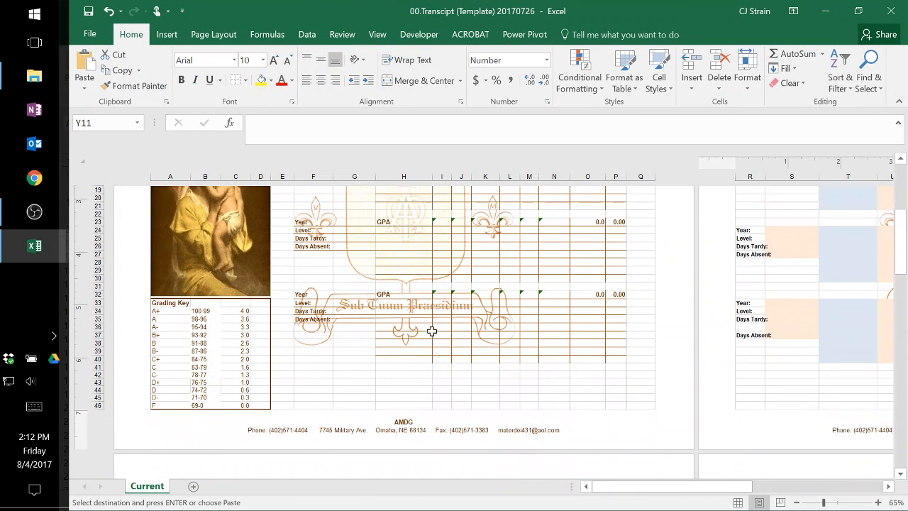
{"action": "left_click", "coordinate": [282, 341]}
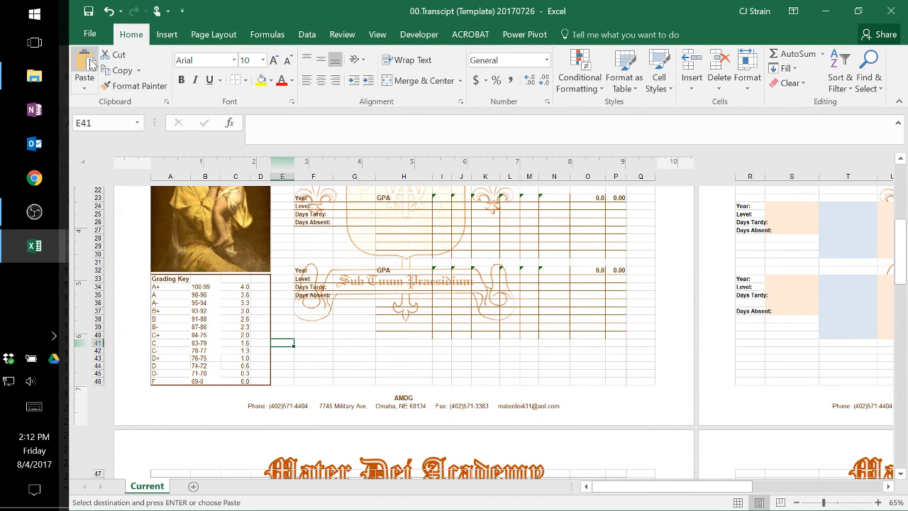
{"action": "left_click", "coordinate": [84, 85]}
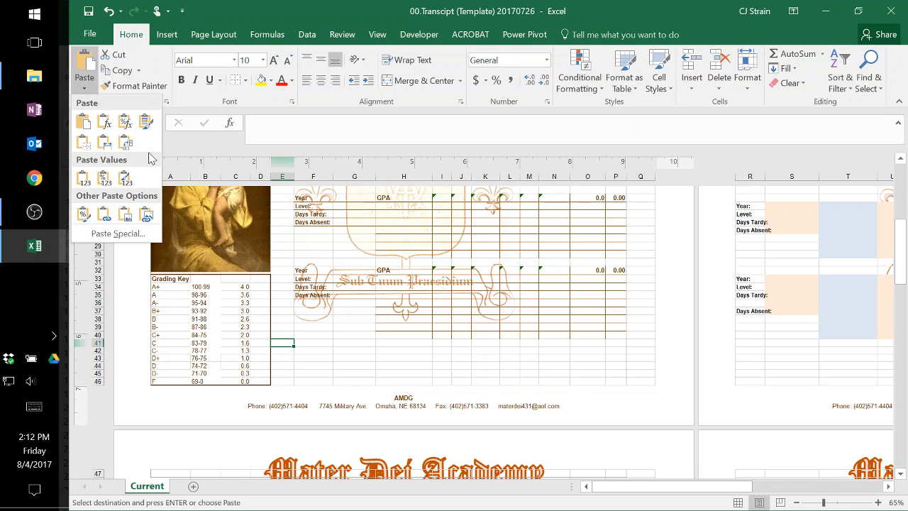
{"action": "left_click", "coordinate": [125, 218]}
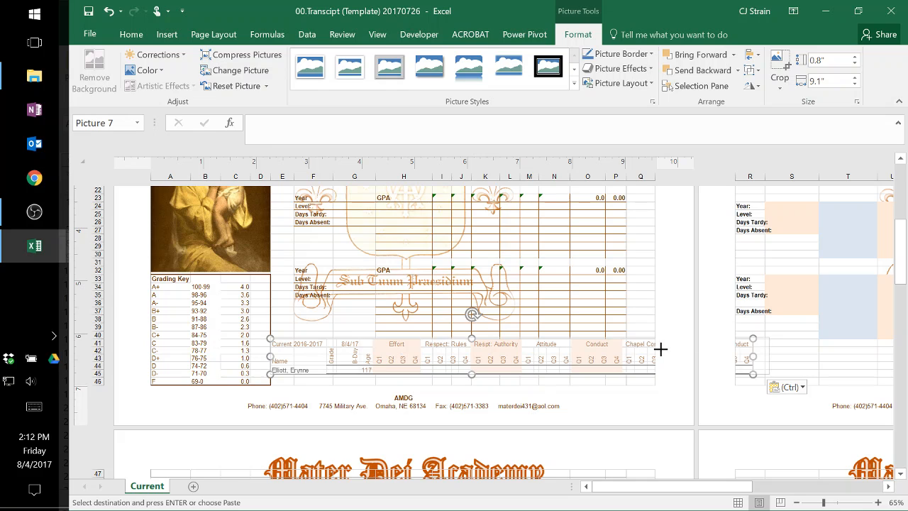
- Shrink the pasted picture to 0.76" by 8.65", try stretching its height to 1.01", and undo the stretch
{"action": "left_click_drag", "start_coordinate": [653, 343], "coordinate": [653, 341]}
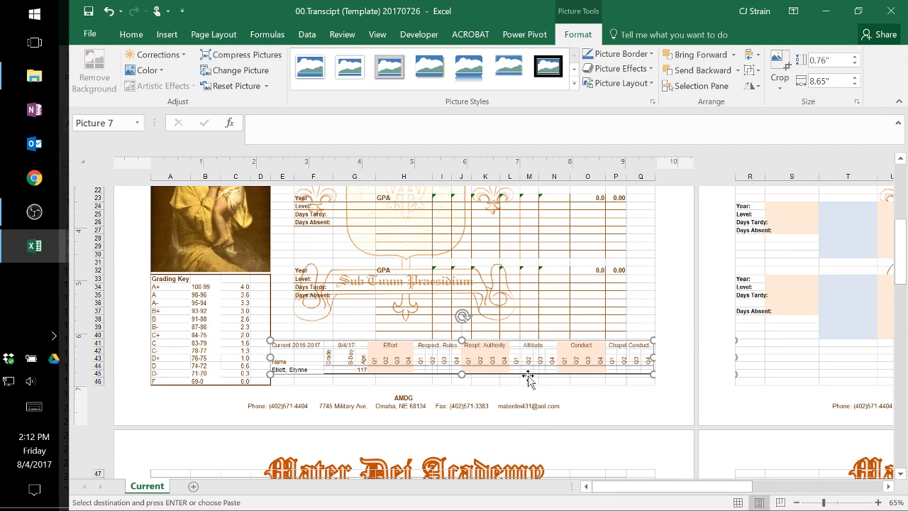
{"action": "left_click_drag", "start_coordinate": [462, 383], "coordinate": [462, 384]}
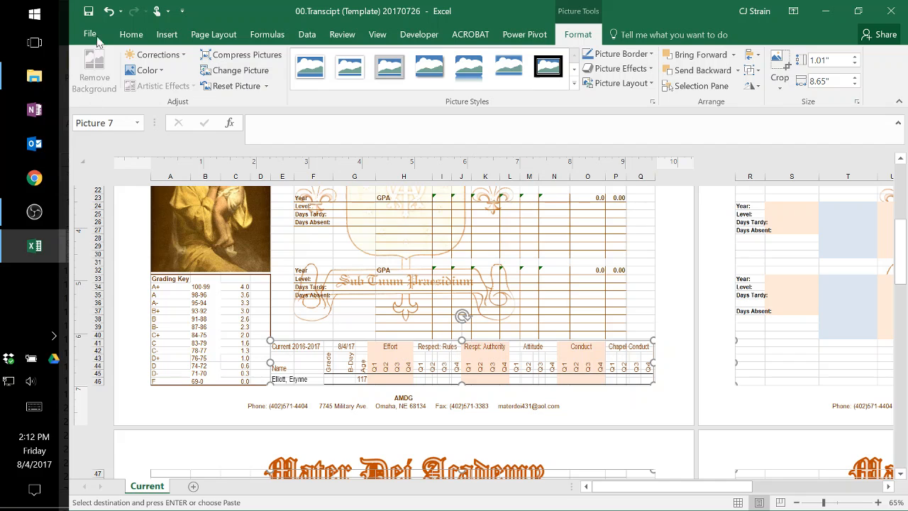
{"action": "left_click", "coordinate": [107, 11]}
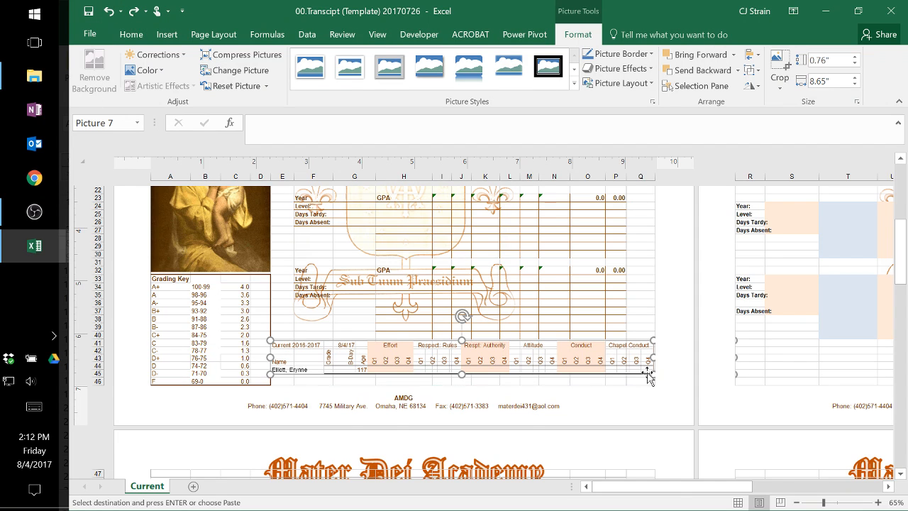
{"action": "left_click", "coordinate": [772, 354]}
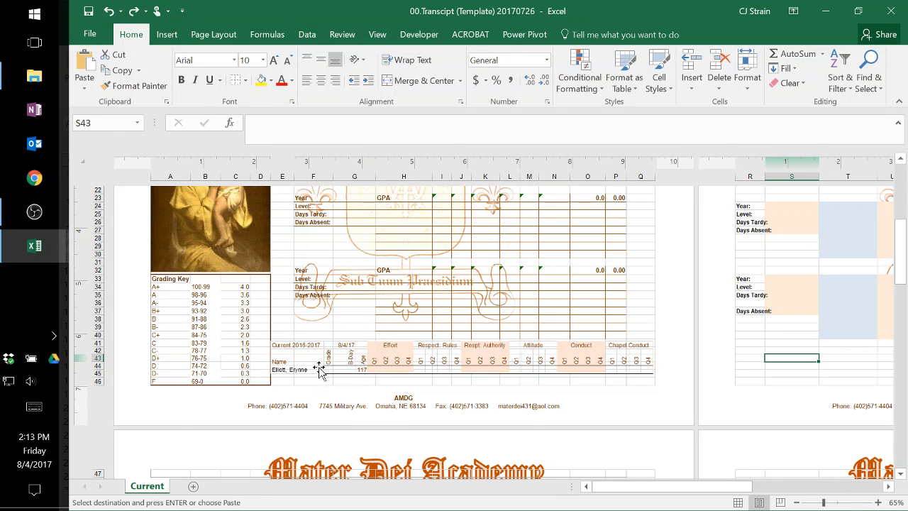
- Check how the pasted roster picture fits the transcript in the print preview and return to the worksheet
{"action": "left_click", "coordinate": [85, 34]}
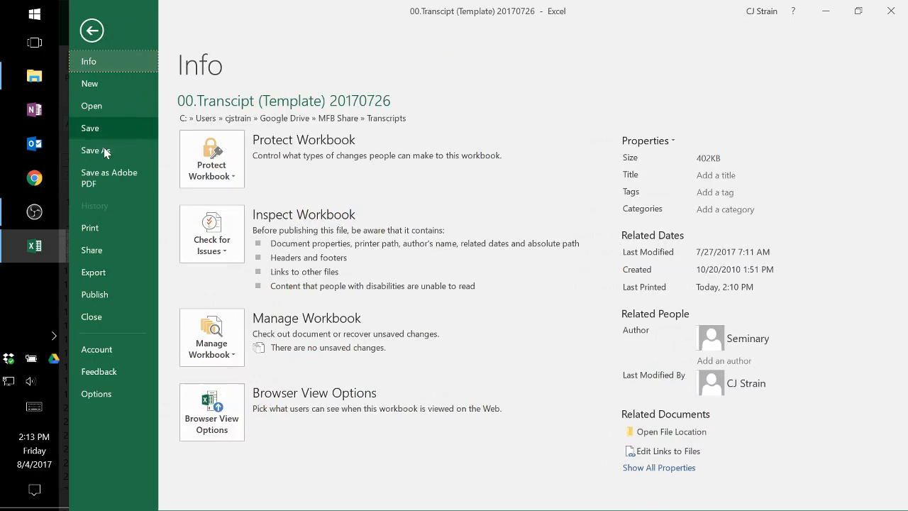
{"action": "left_click", "coordinate": [100, 231]}
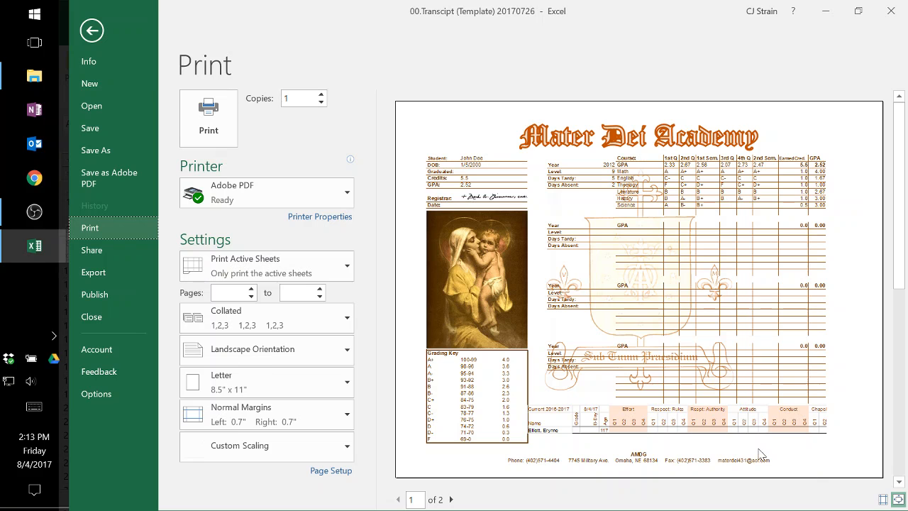
{"action": "left_click", "coordinate": [92, 30]}
- Narrow the roster picture so that its outer edge lines up with the end of column P
{"action": "left_click", "coordinate": [633, 365]}
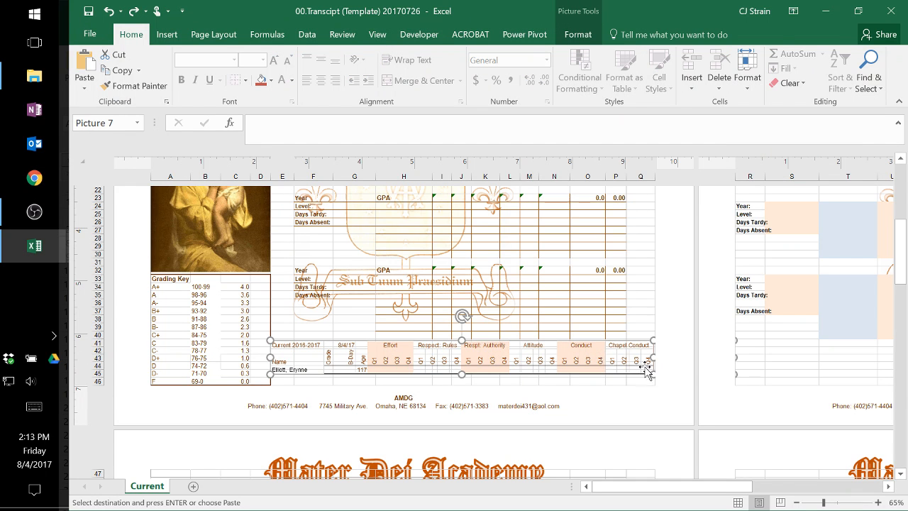
{"action": "left_click_drag", "start_coordinate": [653, 357], "coordinate": [625, 356]}
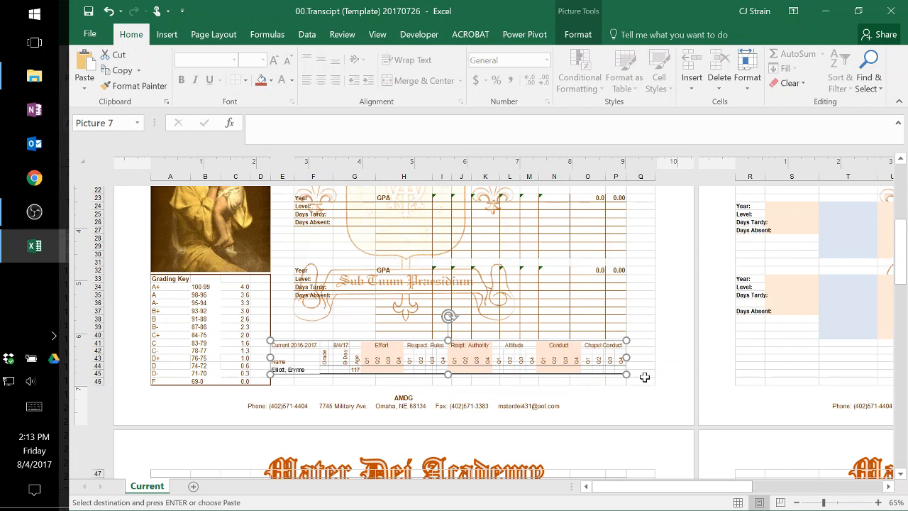
- Show the transcript in Page Break Preview and examine the page 1 boundaries around the grades and roster picture
{"action": "scroll", "coordinate": [631, 339], "scroll_direction": "up", "scroll_amount": 8}
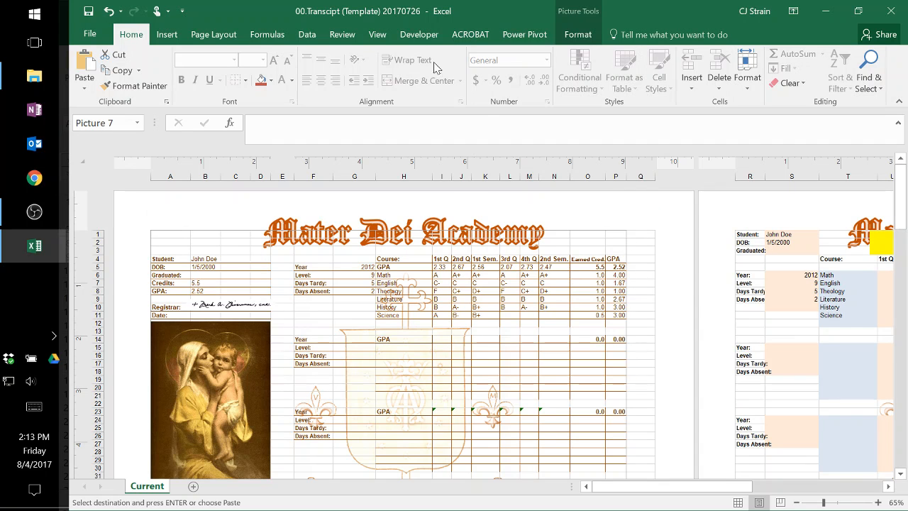
{"action": "left_click", "coordinate": [377, 36]}
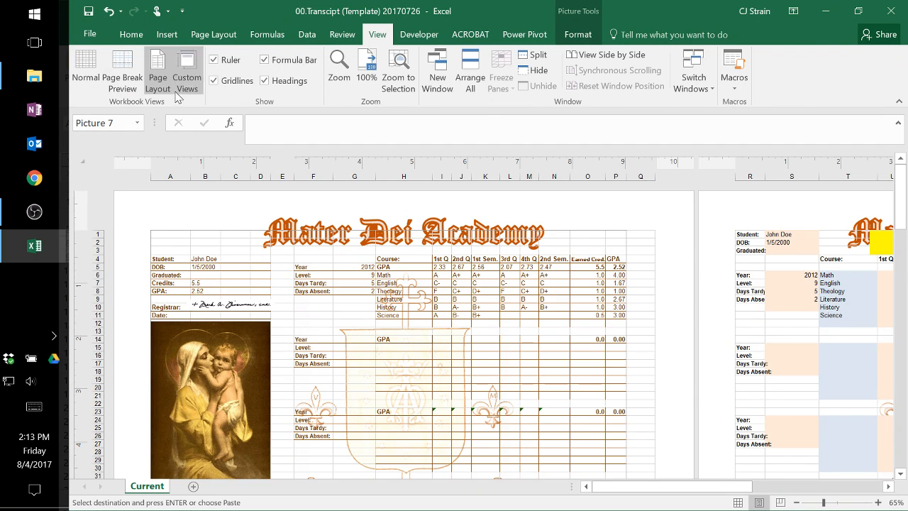
{"action": "left_click", "coordinate": [122, 83]}
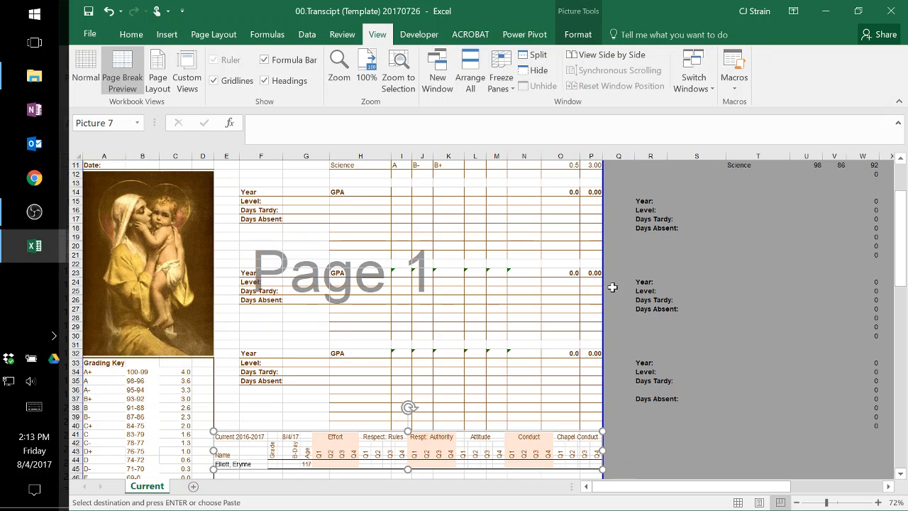
{"action": "scroll", "coordinate": [592, 277], "scroll_direction": "up", "scroll_amount": 4}
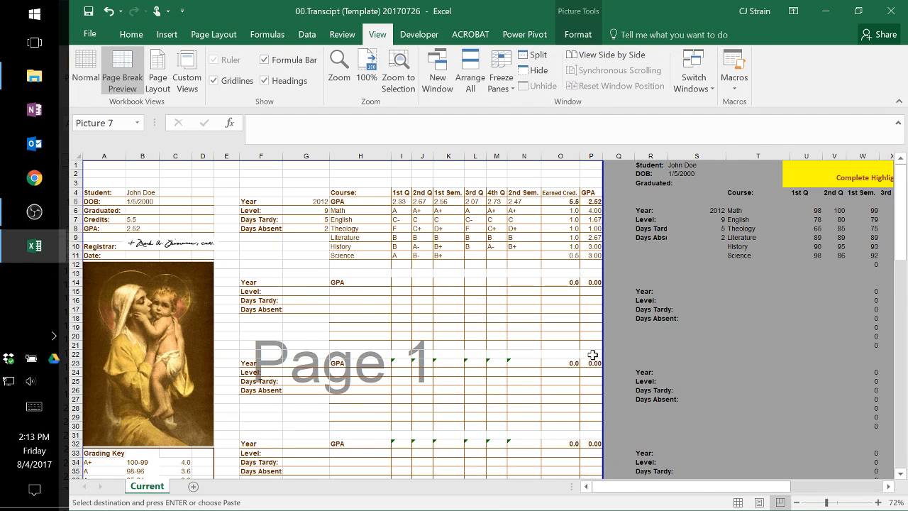
{"action": "scroll", "coordinate": [592, 355], "scroll_direction": "down", "scroll_amount": 7}
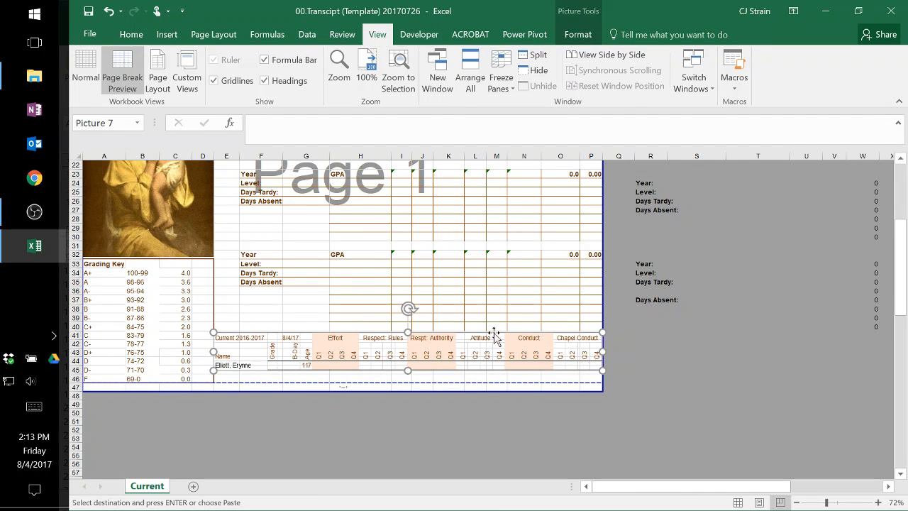
{"action": "key", "text": "Escape"}
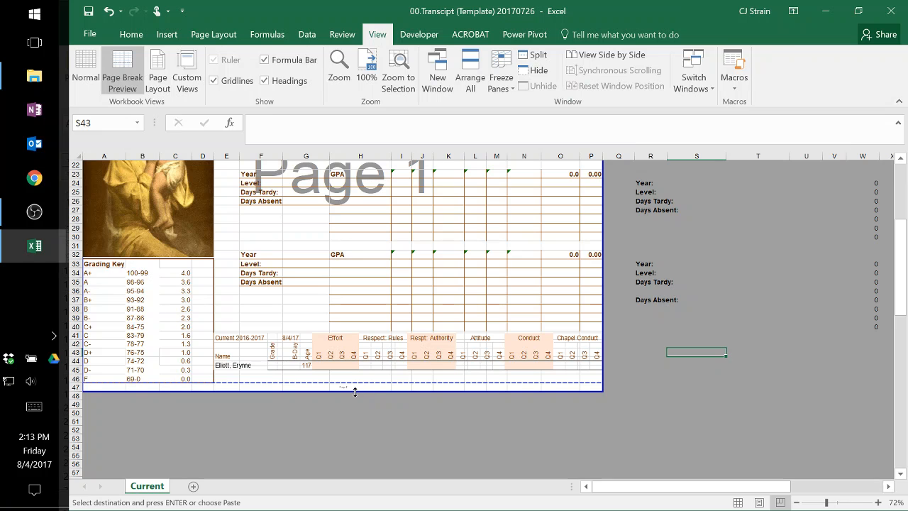
- Show the start of the transcript in Normal view and return it to Page Layout view
{"action": "scroll", "coordinate": [506, 335], "scroll_direction": "up", "scroll_amount": 6}
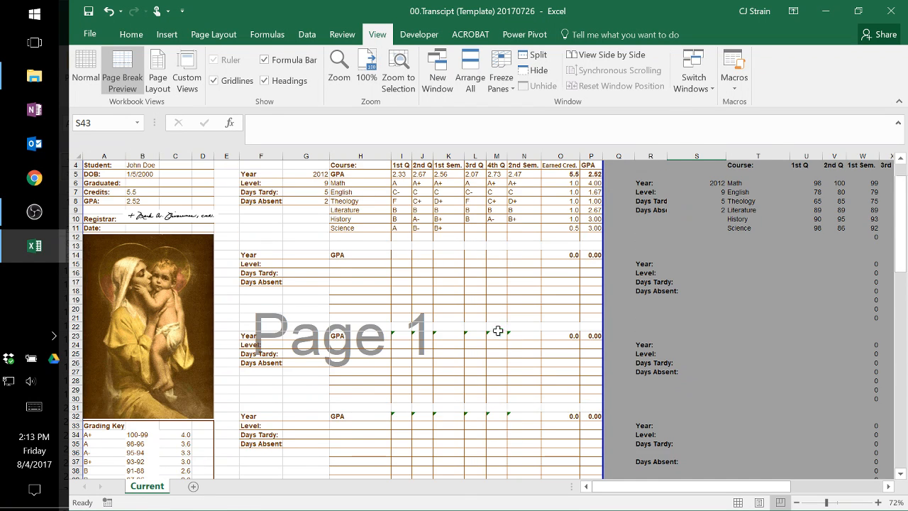
{"action": "scroll", "coordinate": [506, 335], "scroll_direction": "up", "scroll_amount": 1}
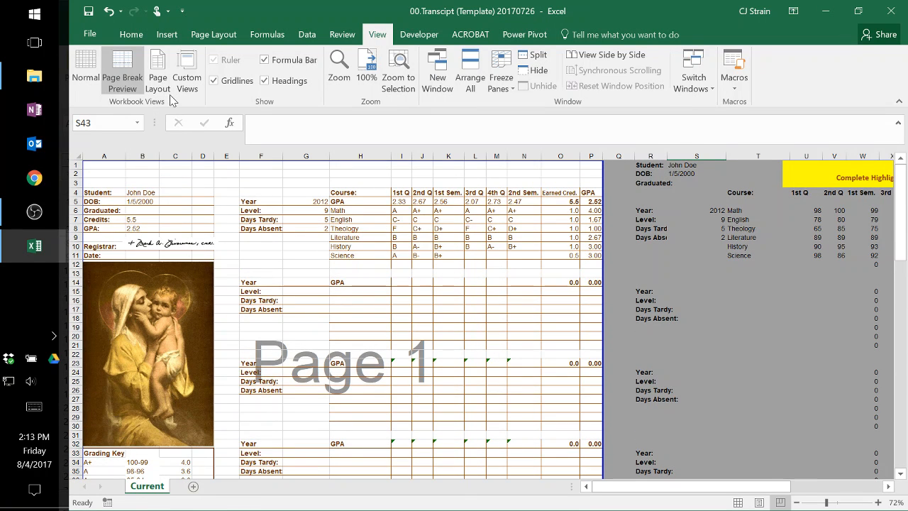
{"action": "left_click", "coordinate": [86, 71]}
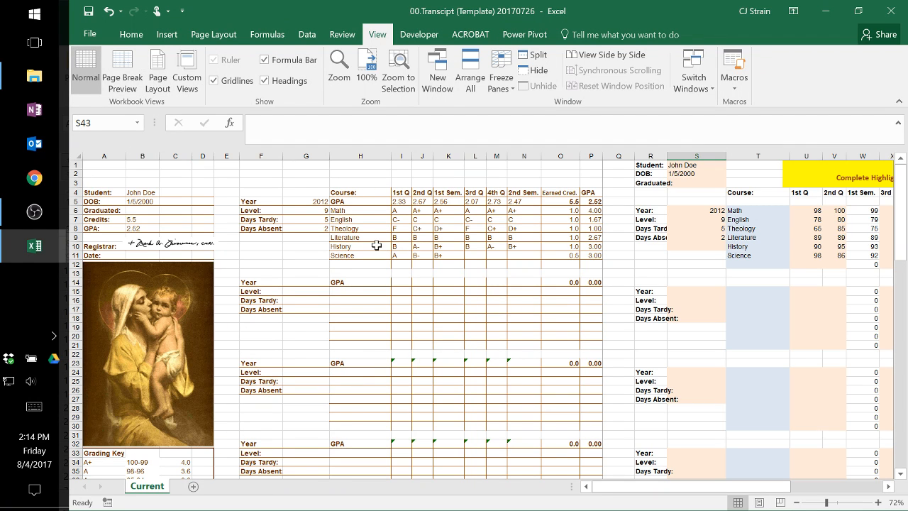
{"action": "left_click", "coordinate": [156, 78]}
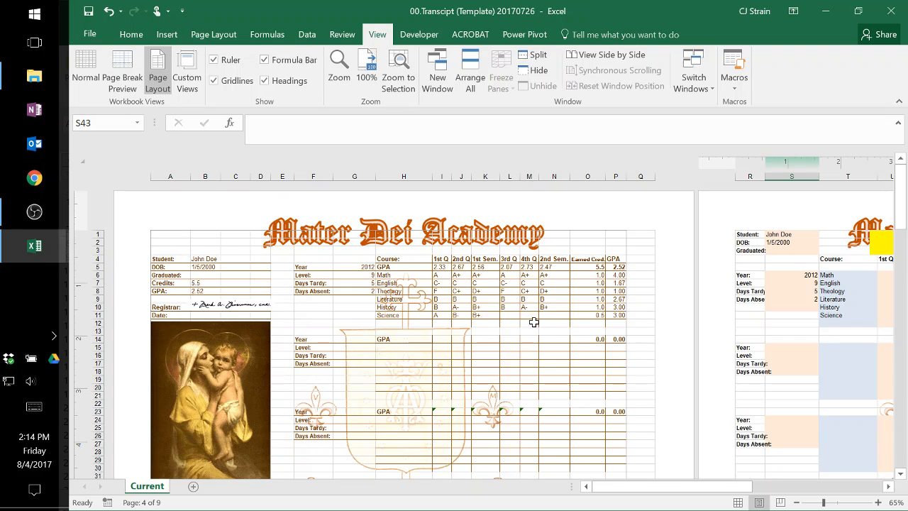